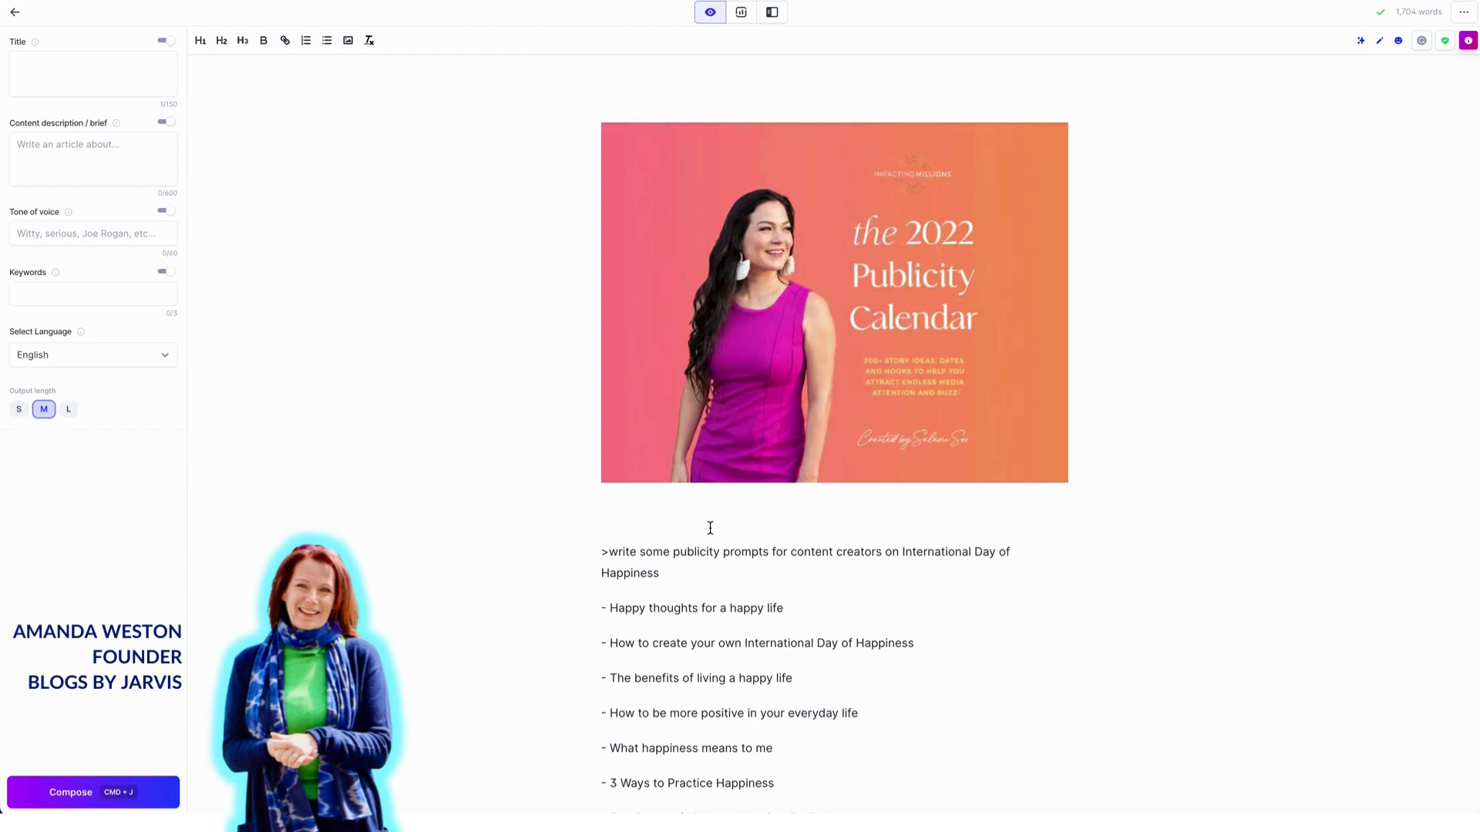
Review the publicity prompts command for International Day of Happiness and the bulleted ideas listed beneath it.
{"action": "left_click", "coordinate": [675, 574]}
{"action": "left_click_drag", "start_coordinate": [675, 572], "coordinate": [609, 551]}
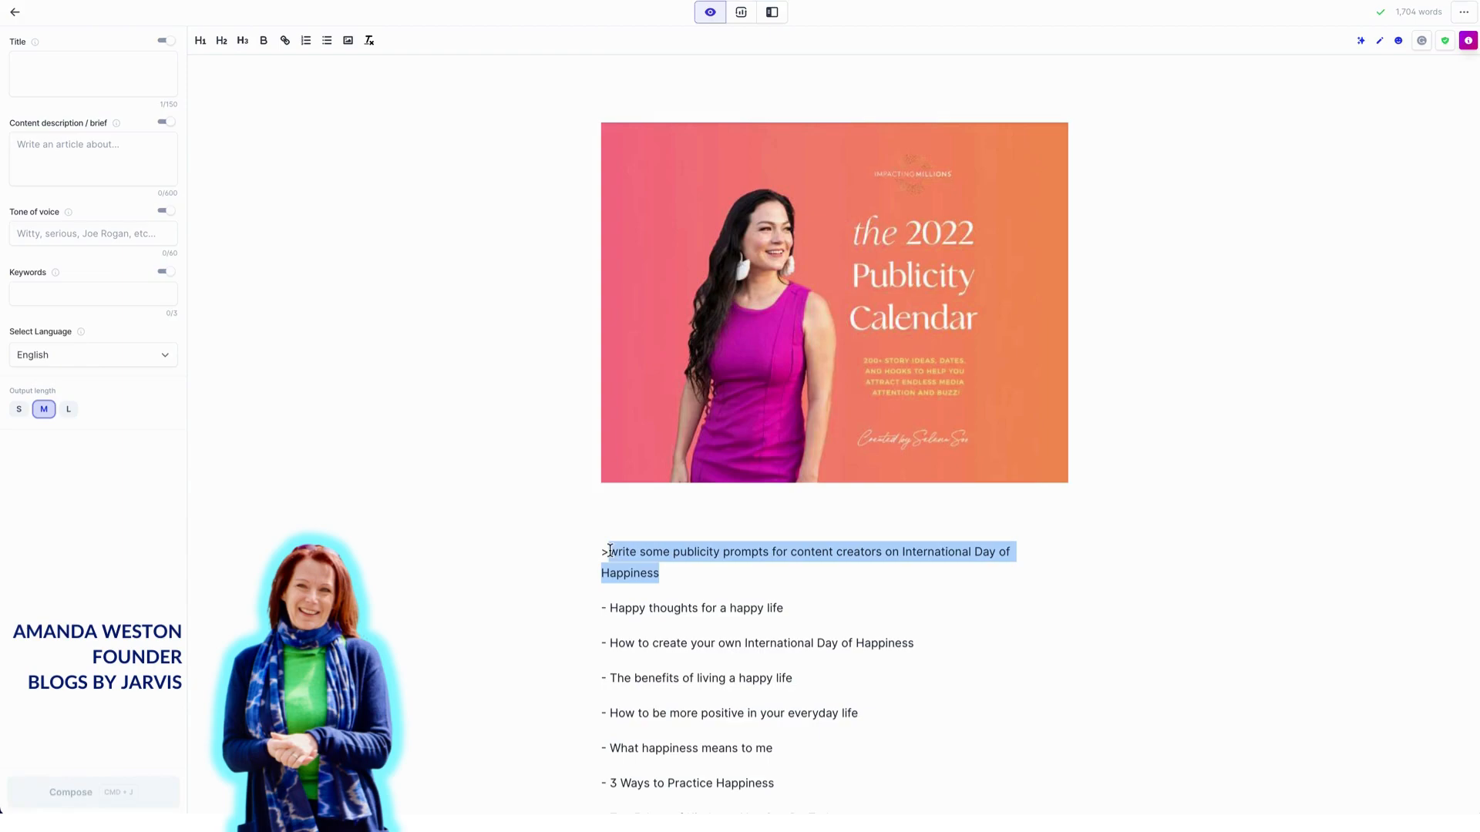
{"action": "left_click", "coordinate": [682, 573]}
{"action": "scroll", "coordinate": [682, 574], "scroll_direction": "down", "scroll_amount": 3}
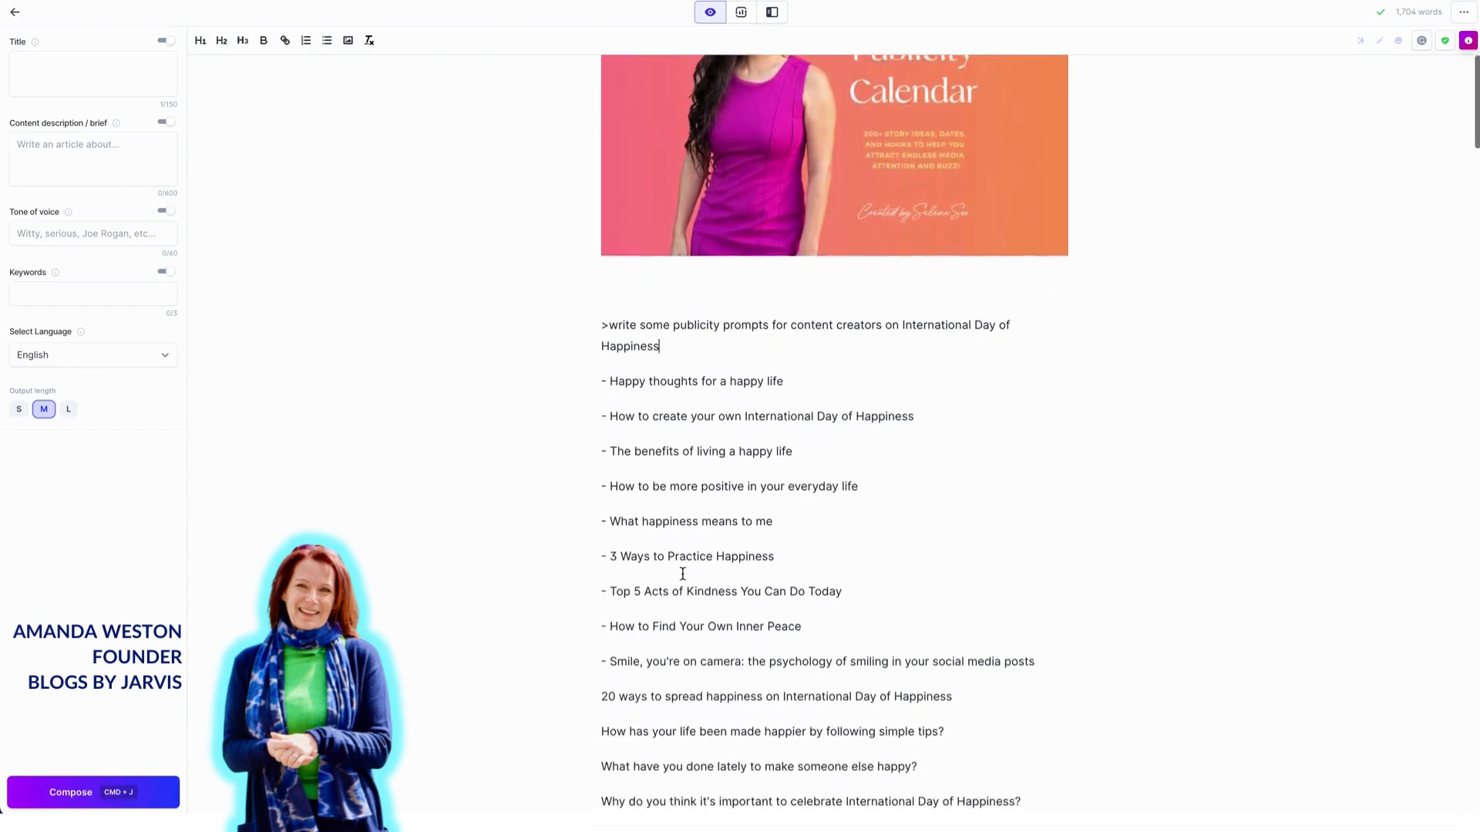
{"action": "left_click_drag", "start_coordinate": [600, 371], "coordinate": [600, 605]}
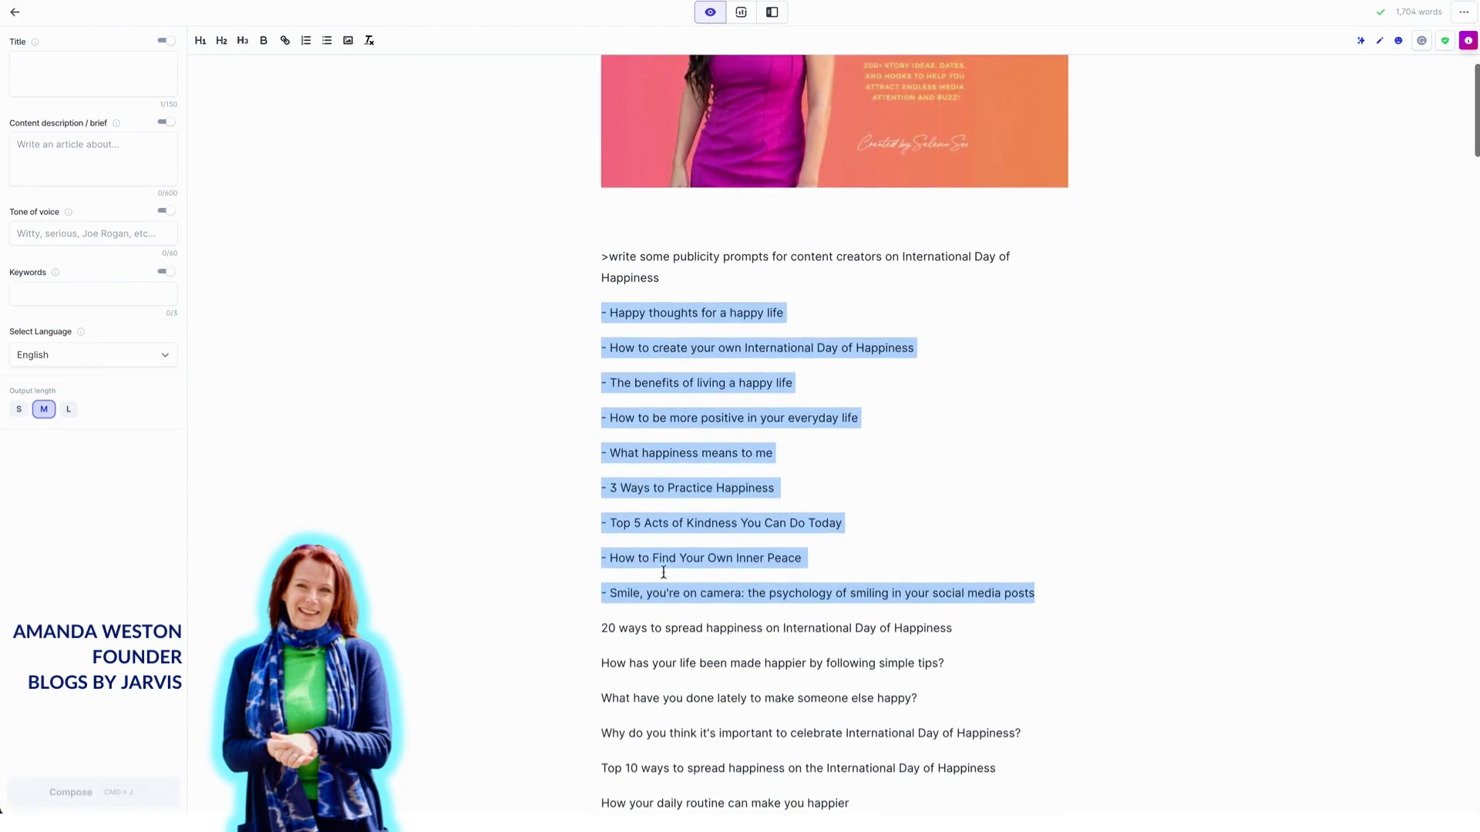
{"action": "left_click", "coordinate": [675, 277]}
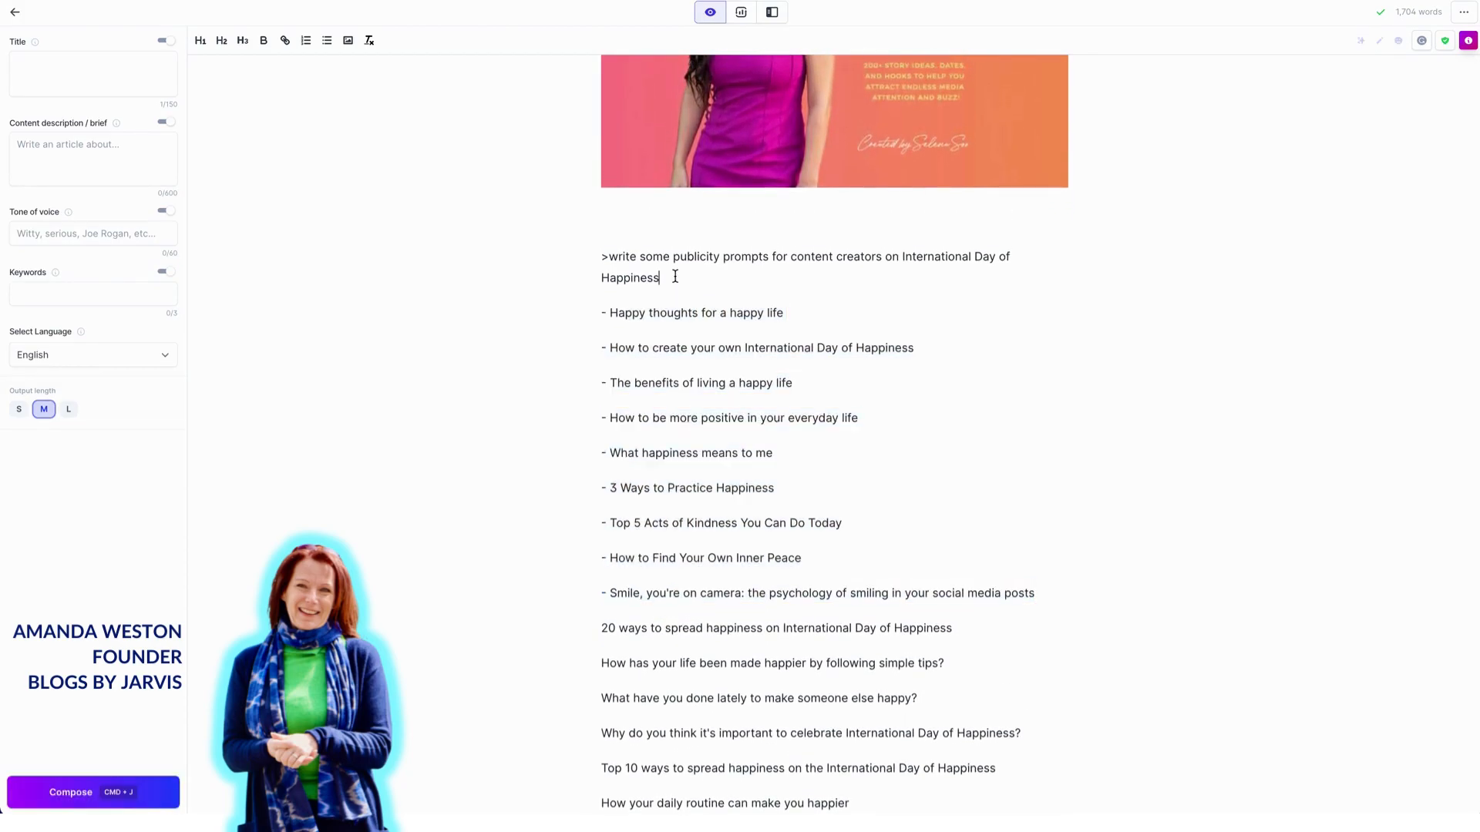
Generate more ideas from the International Day of Happiness publicity prompts command and start them on a new line below it.
{"action": "left_click_drag", "start_coordinate": [675, 278], "coordinate": [599, 256]}
{"action": "left_click", "coordinate": [695, 275]}
{"action": "key", "text": "super+j"}
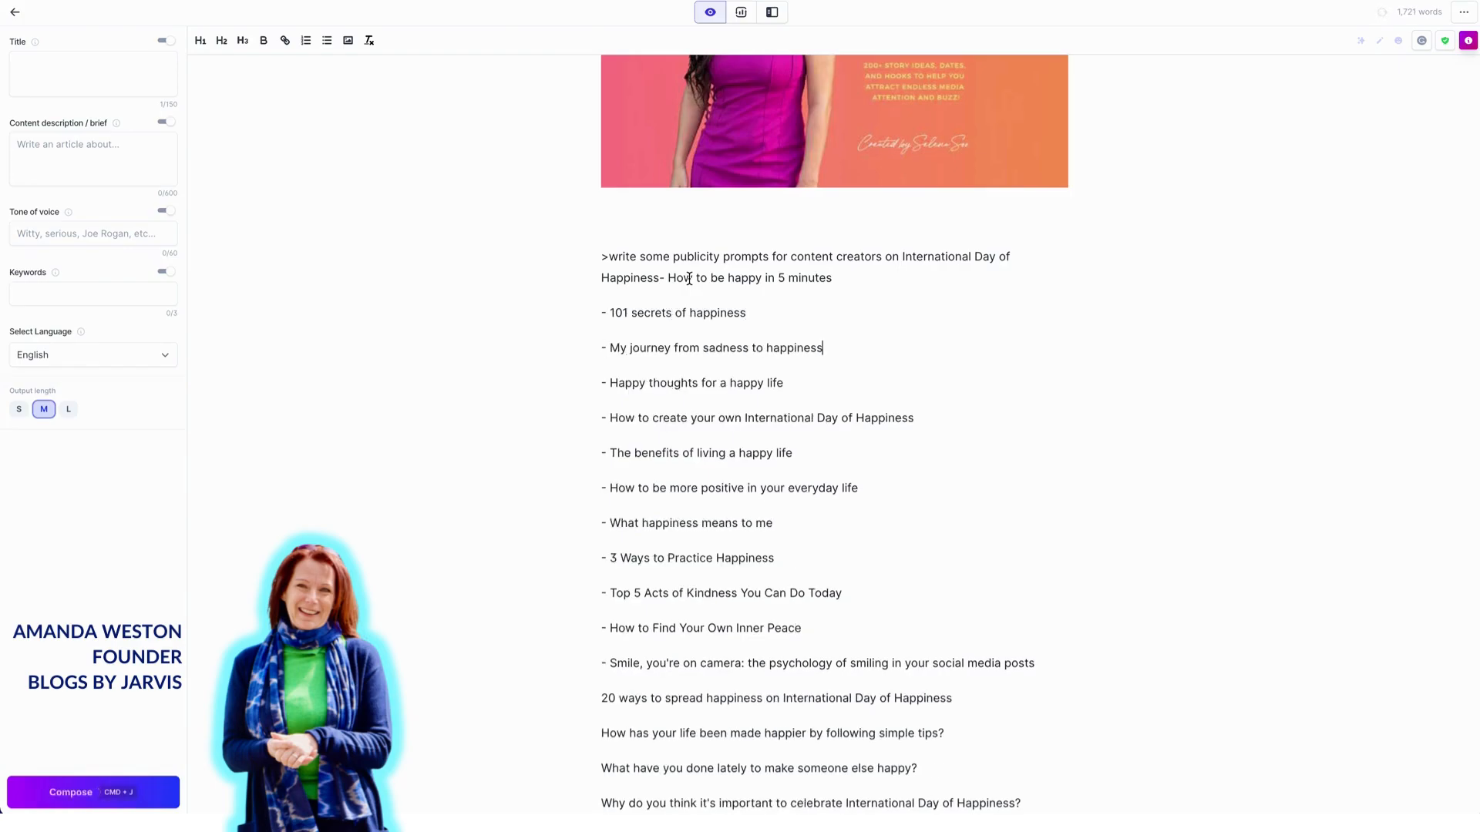
{"action": "left_click", "coordinate": [661, 278]}
{"action": "key", "text": "BackSpace"}
{"action": "key", "text": "Return"}
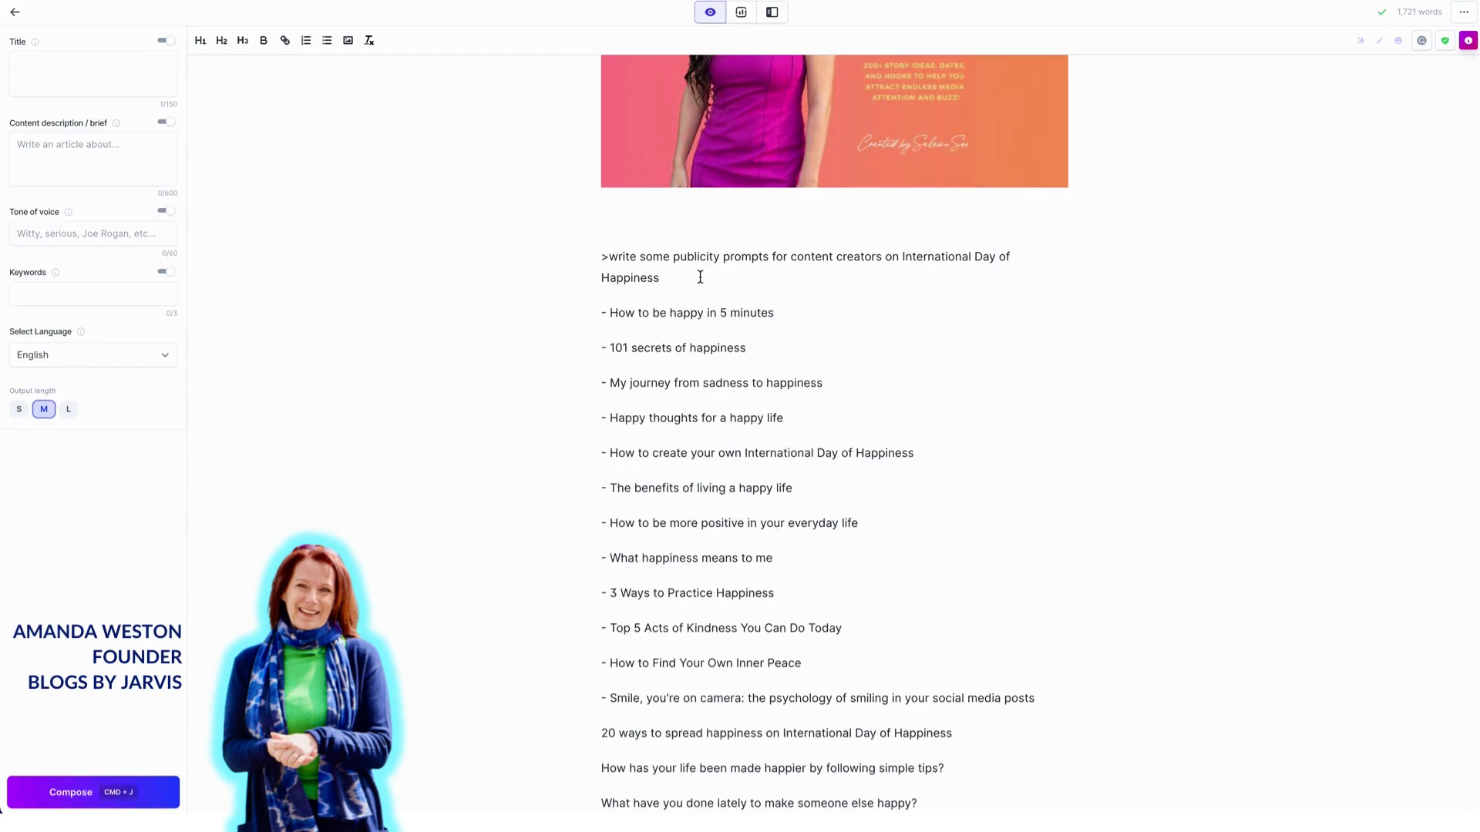
Compose another batch of publicity ideas directly after the command and separate it onto its own line.
{"action": "key", "text": "super+j"}
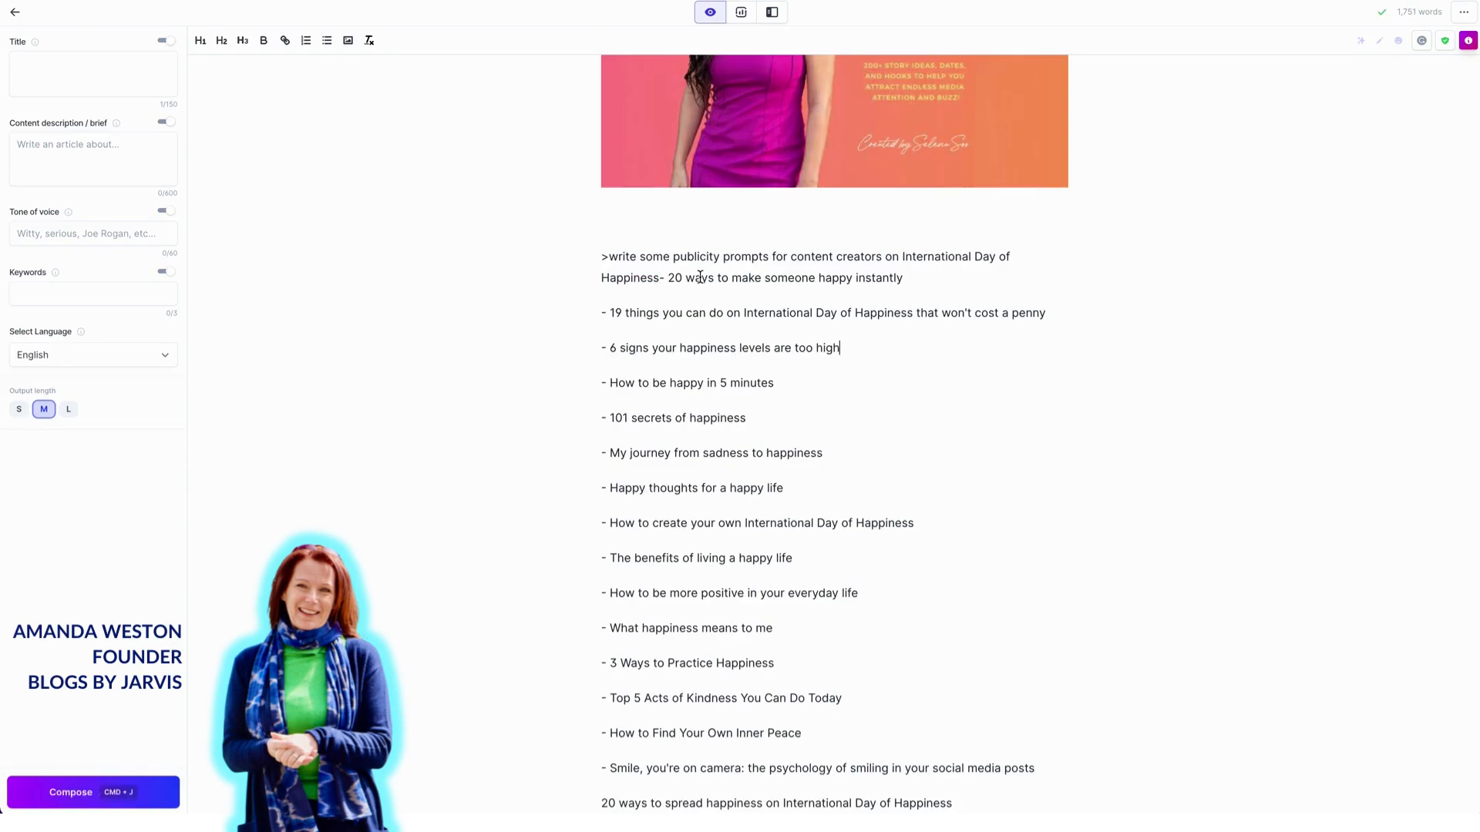
{"action": "left_click", "coordinate": [660, 278]}
{"action": "key", "text": "Return"}
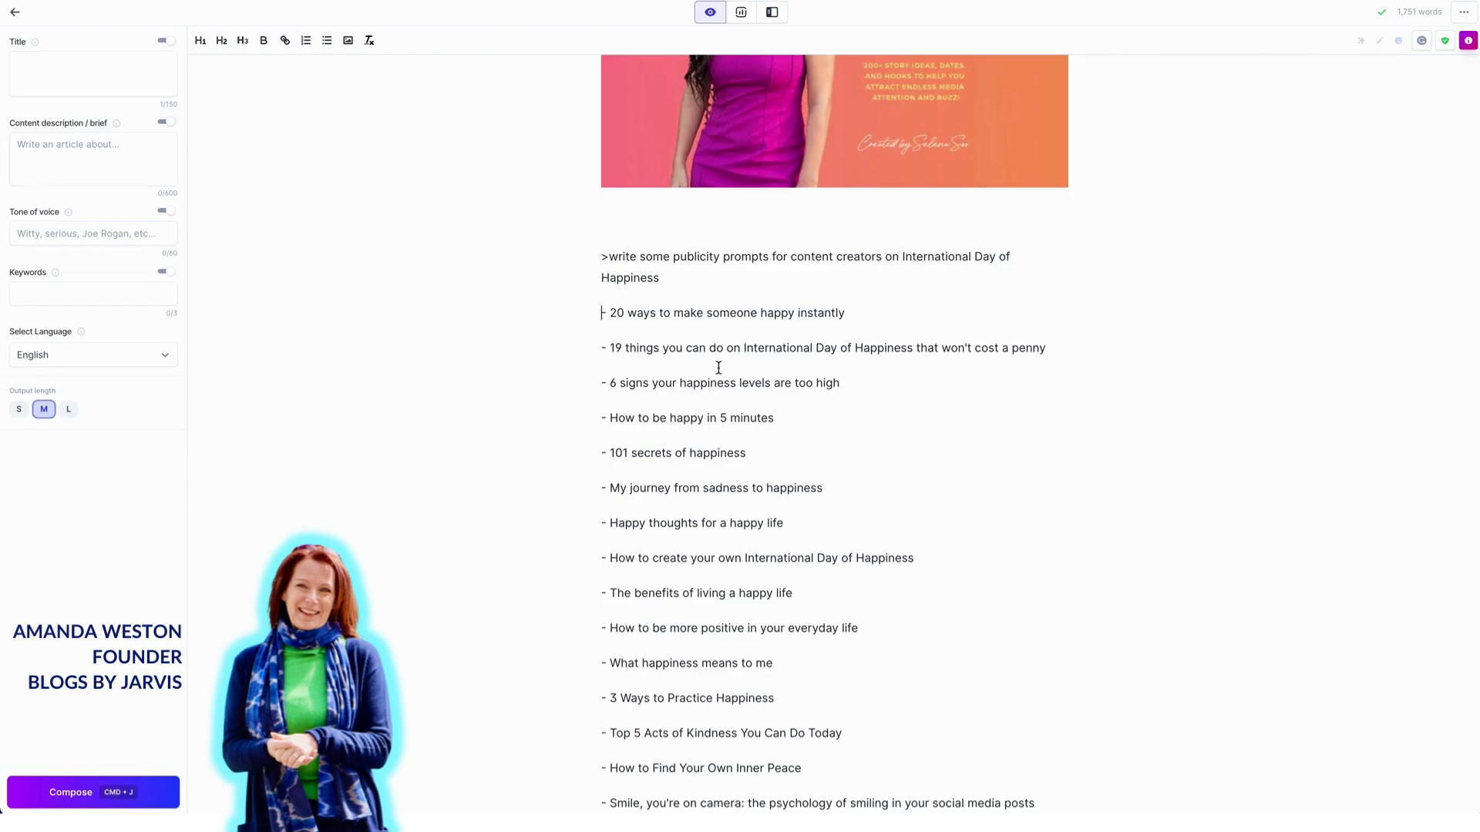
Examine the "***" separator and the heading "Happy thoughts for a happy life" after the list of ideas.
{"action": "scroll", "coordinate": [718, 368], "scroll_direction": "down", "scroll_amount": 2}
{"action": "scroll", "coordinate": [718, 368], "scroll_direction": "down", "scroll_amount": 9}
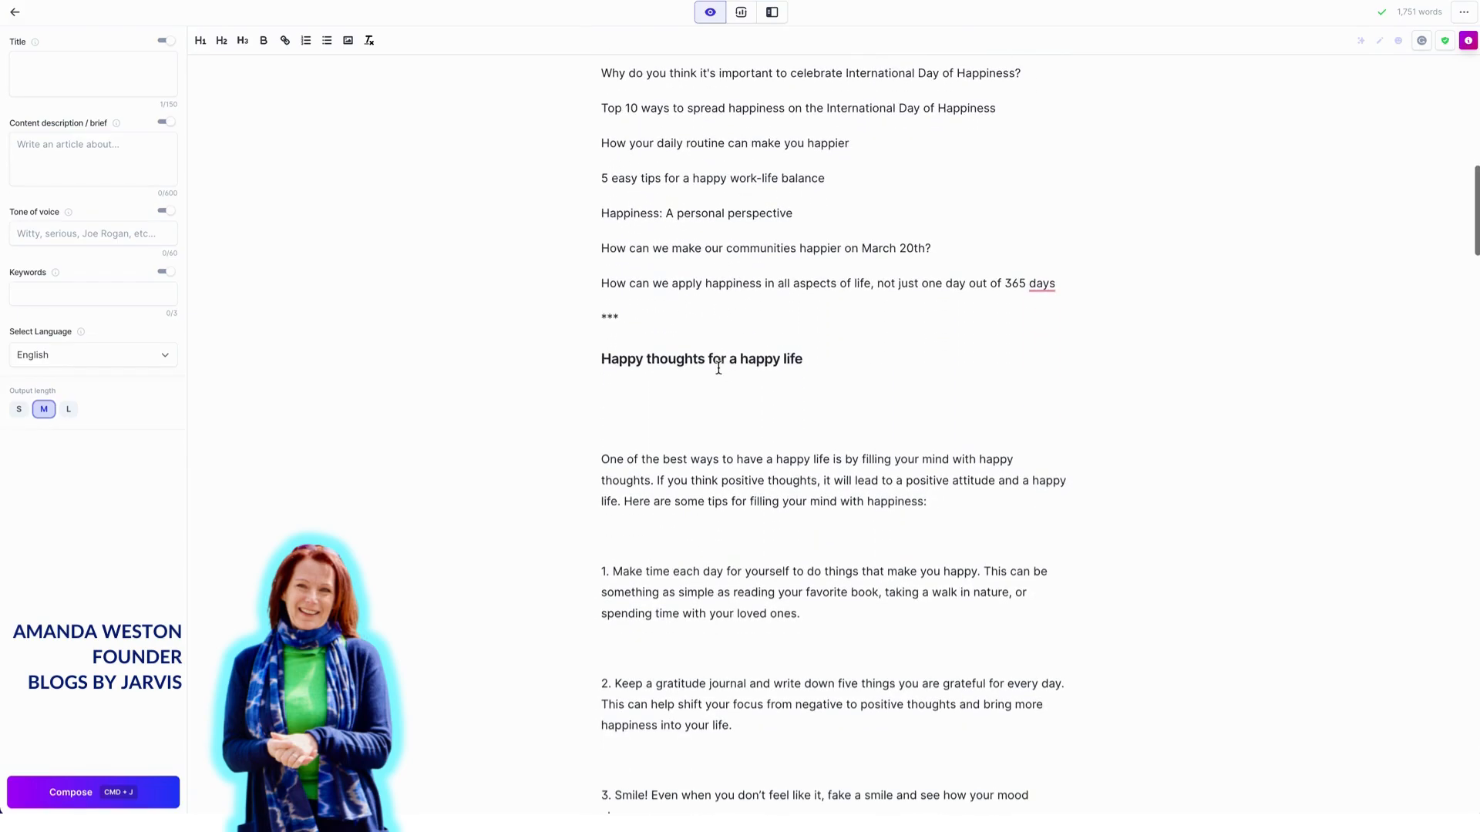
{"action": "left_click_drag", "start_coordinate": [814, 363], "coordinate": [596, 361]}
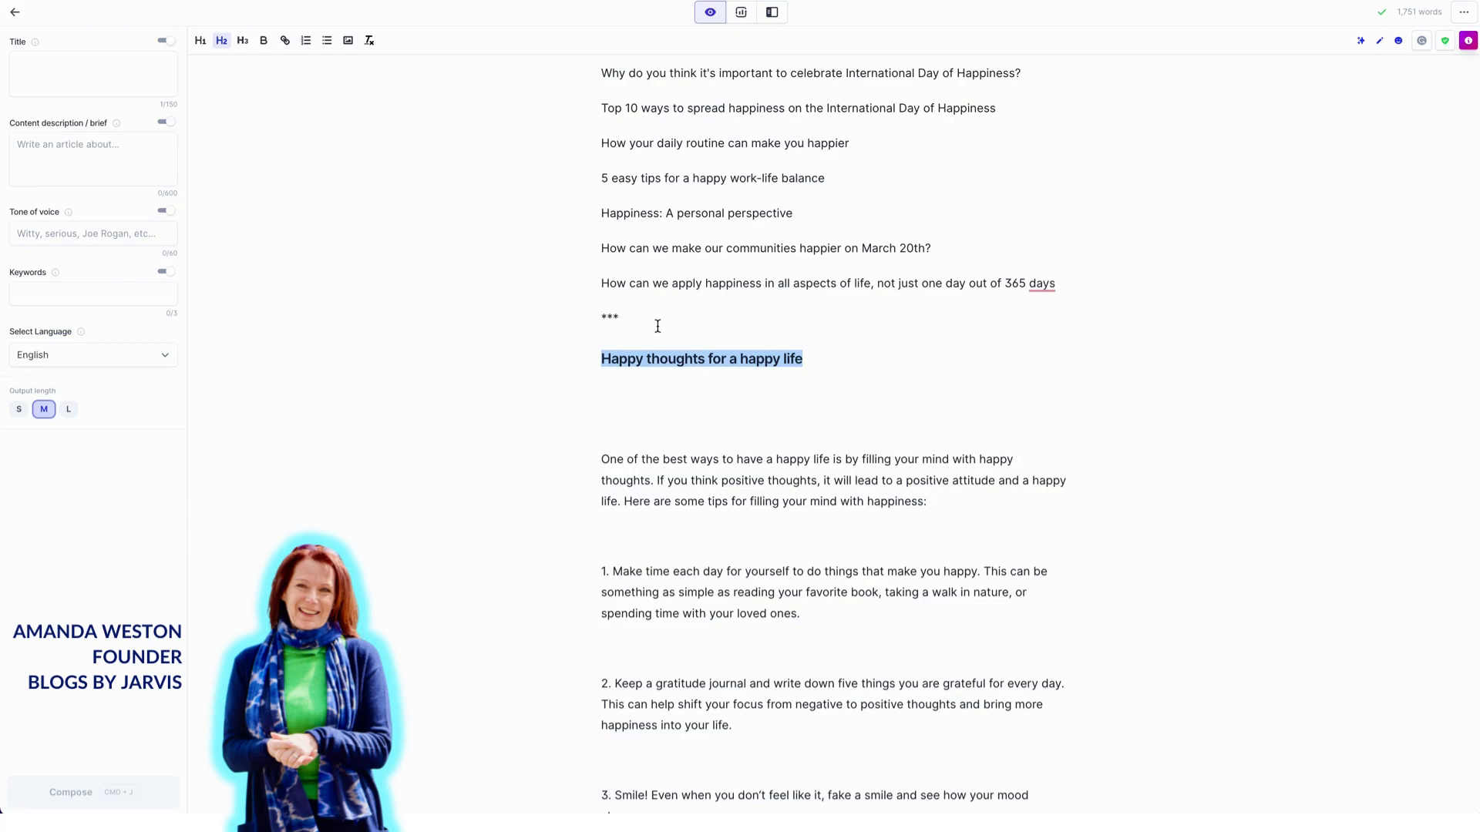
{"action": "left_click_drag", "start_coordinate": [636, 309], "coordinate": [601, 316]}
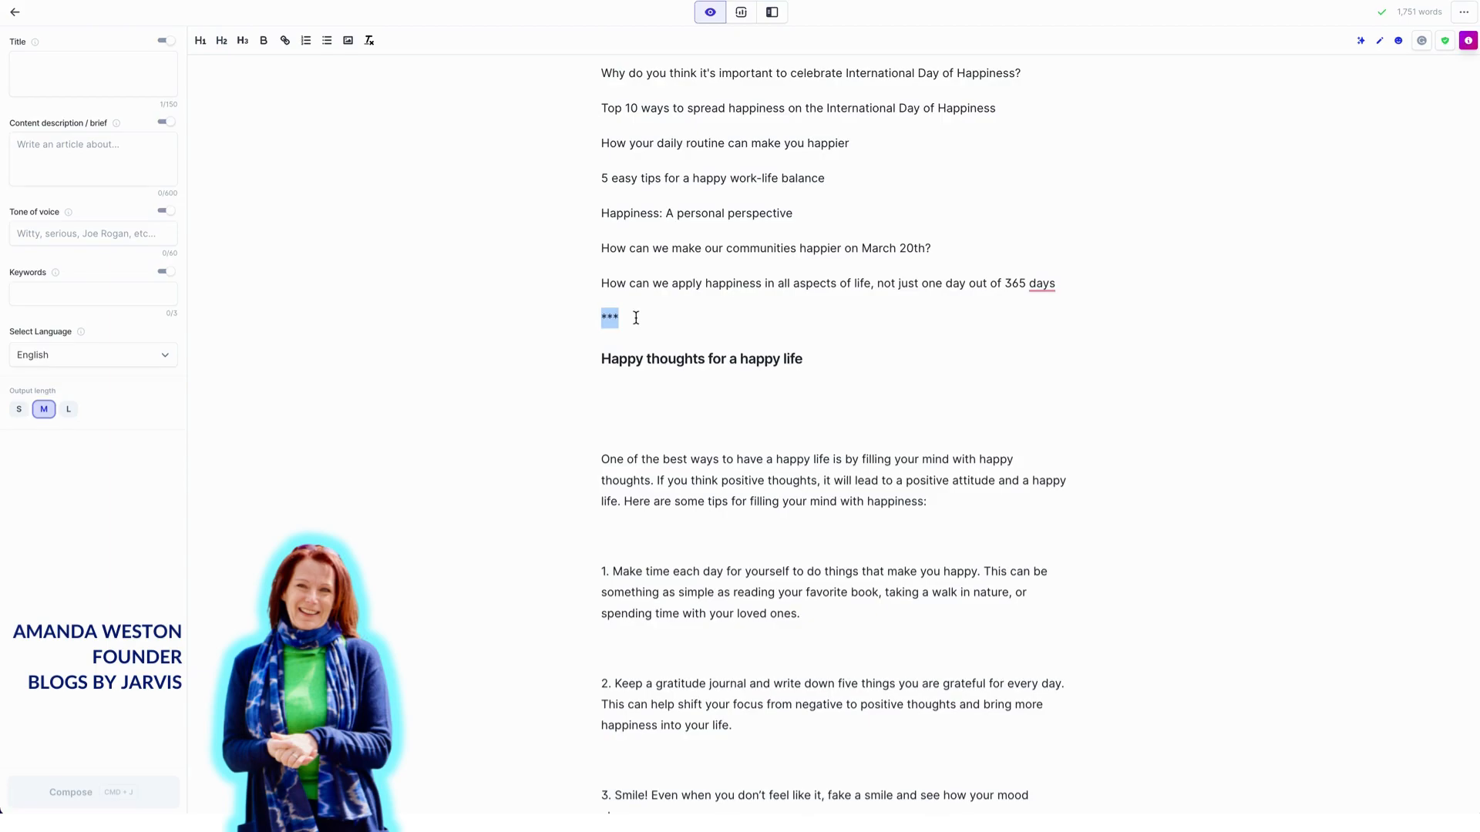
{"action": "triple_click", "coordinate": [602, 352]}
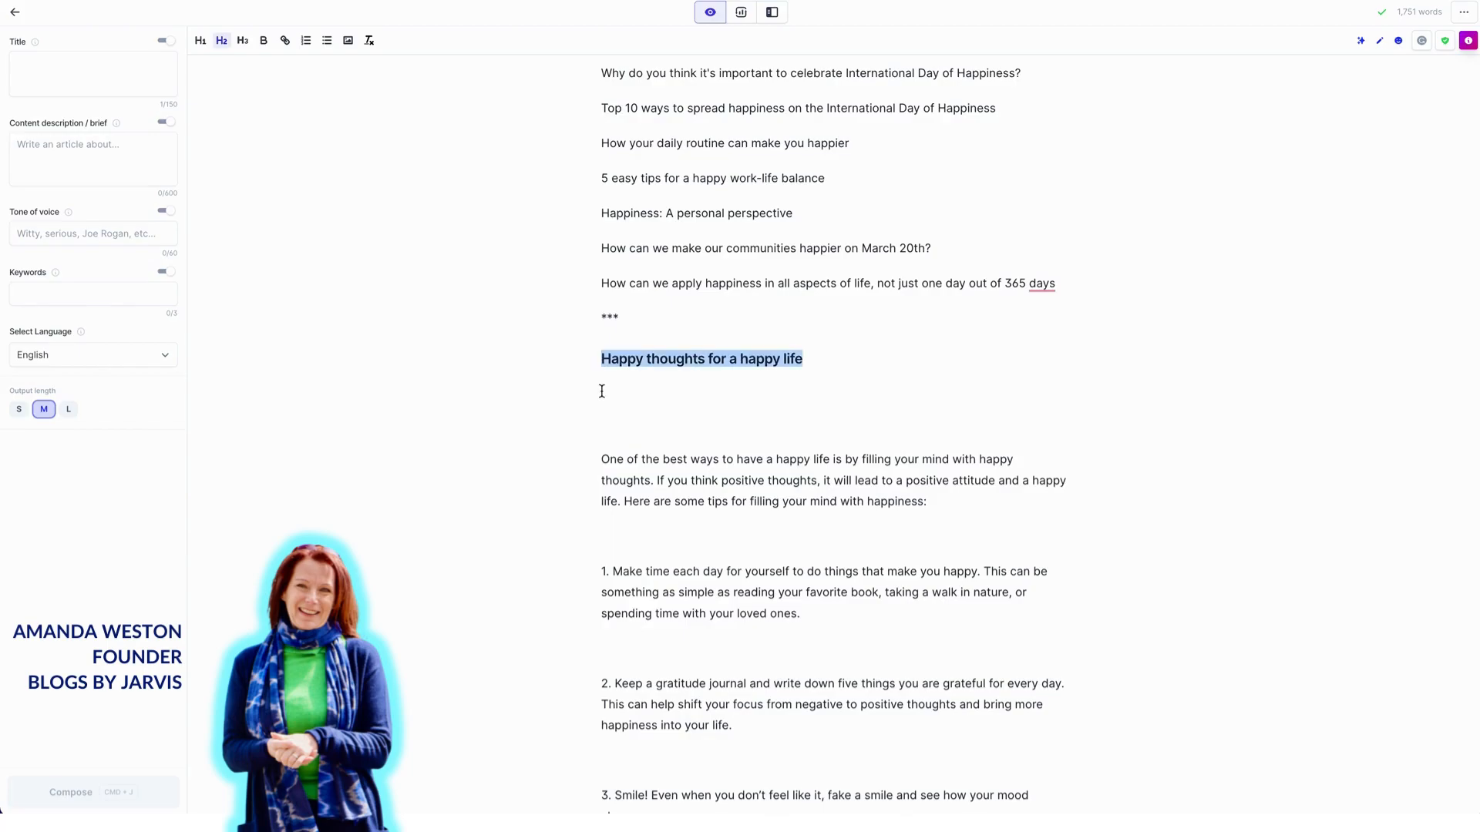
{"action": "left_click", "coordinate": [655, 380]}
{"action": "left_click_drag", "start_coordinate": [601, 357], "coordinate": [562, 368]}
{"action": "left_click", "coordinate": [821, 355]}
{"action": "left_click", "coordinate": [643, 400]}
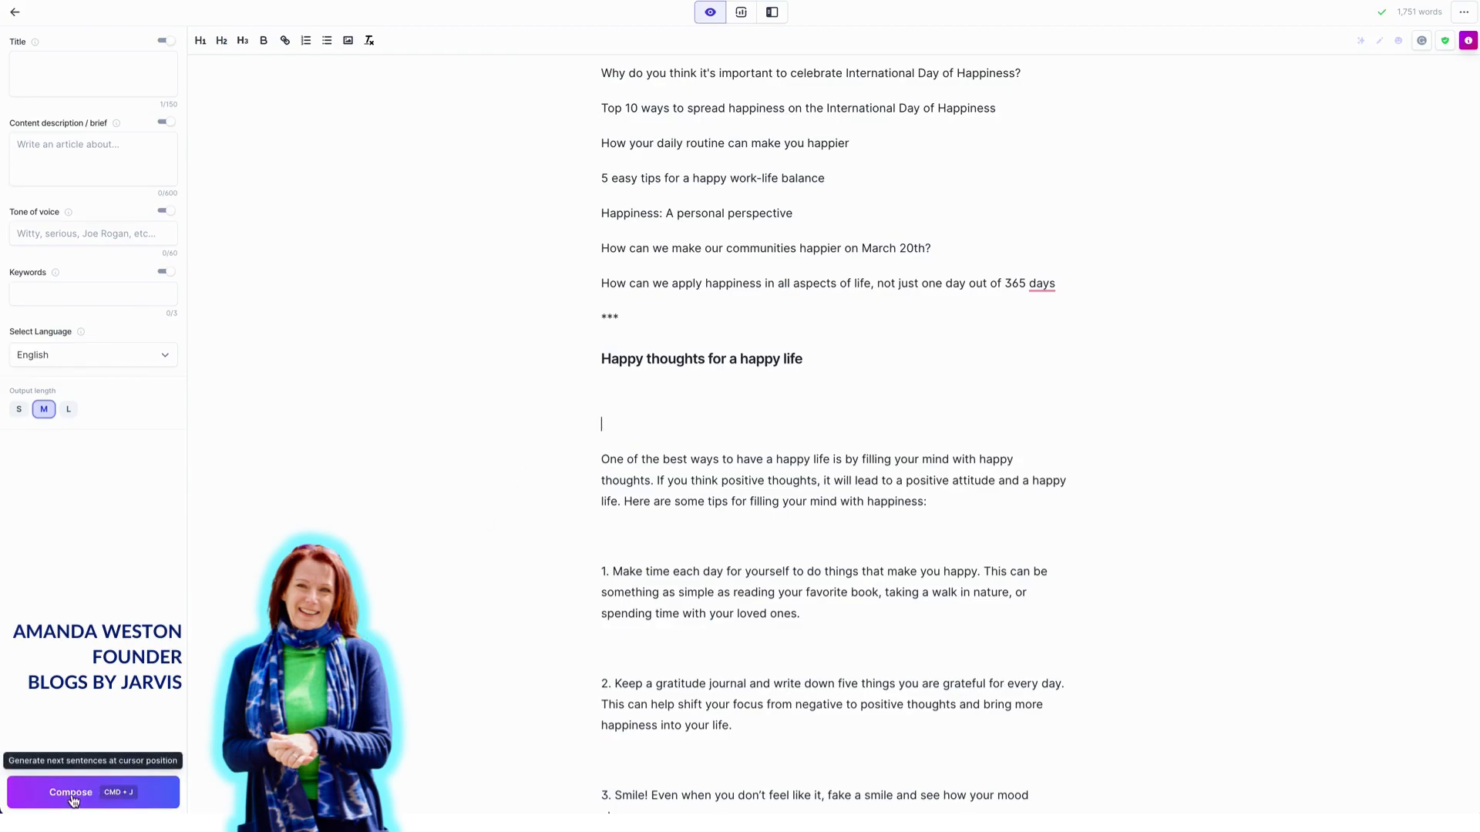
Review the introduction, numbered tips and closing paragraph of the article under "Happy thoughts for a happy life".
{"action": "scroll", "coordinate": [626, 530], "scroll_direction": "down", "scroll_amount": 3}
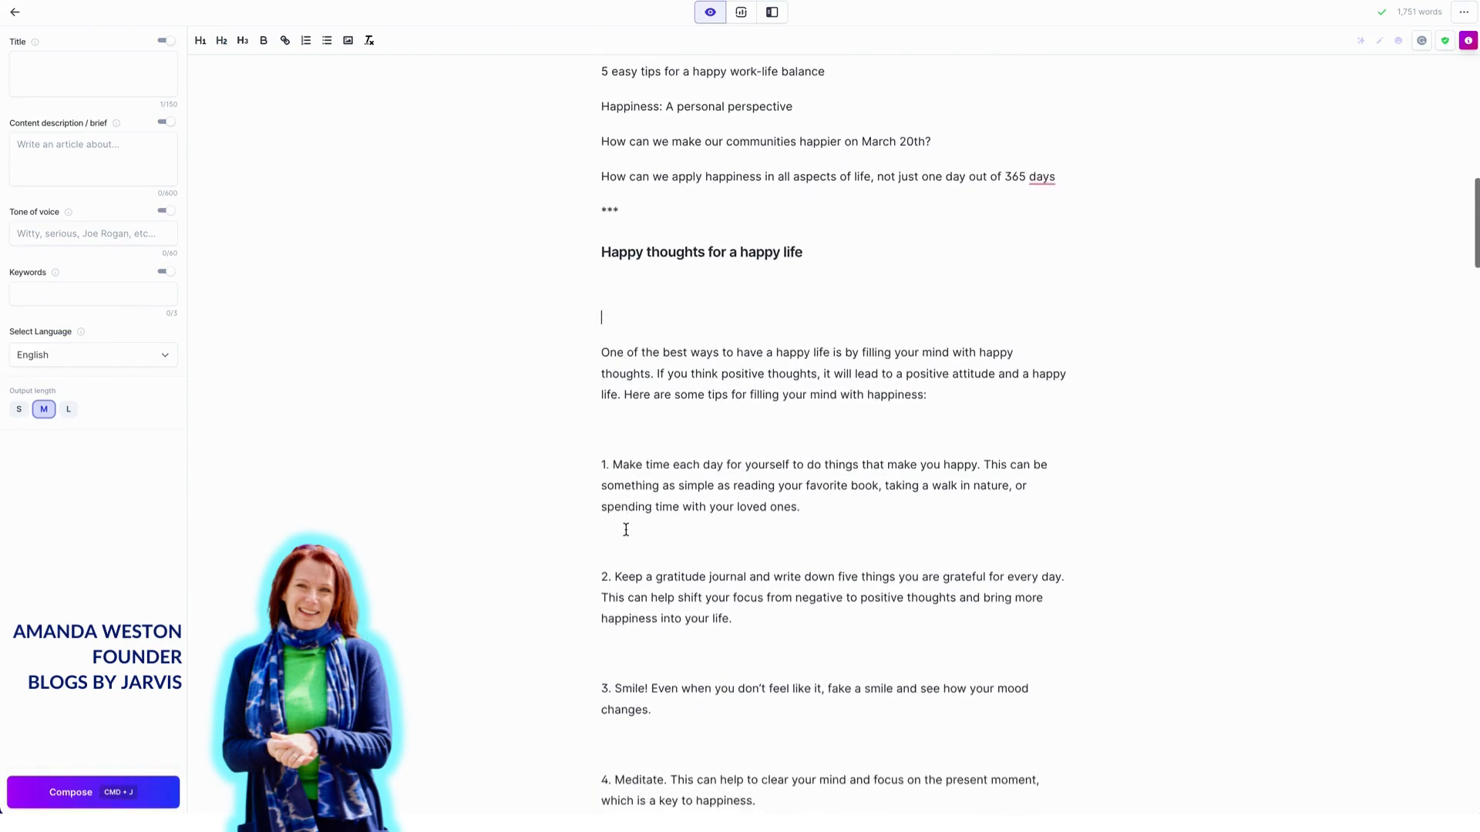
{"action": "left_click", "coordinate": [611, 292]}
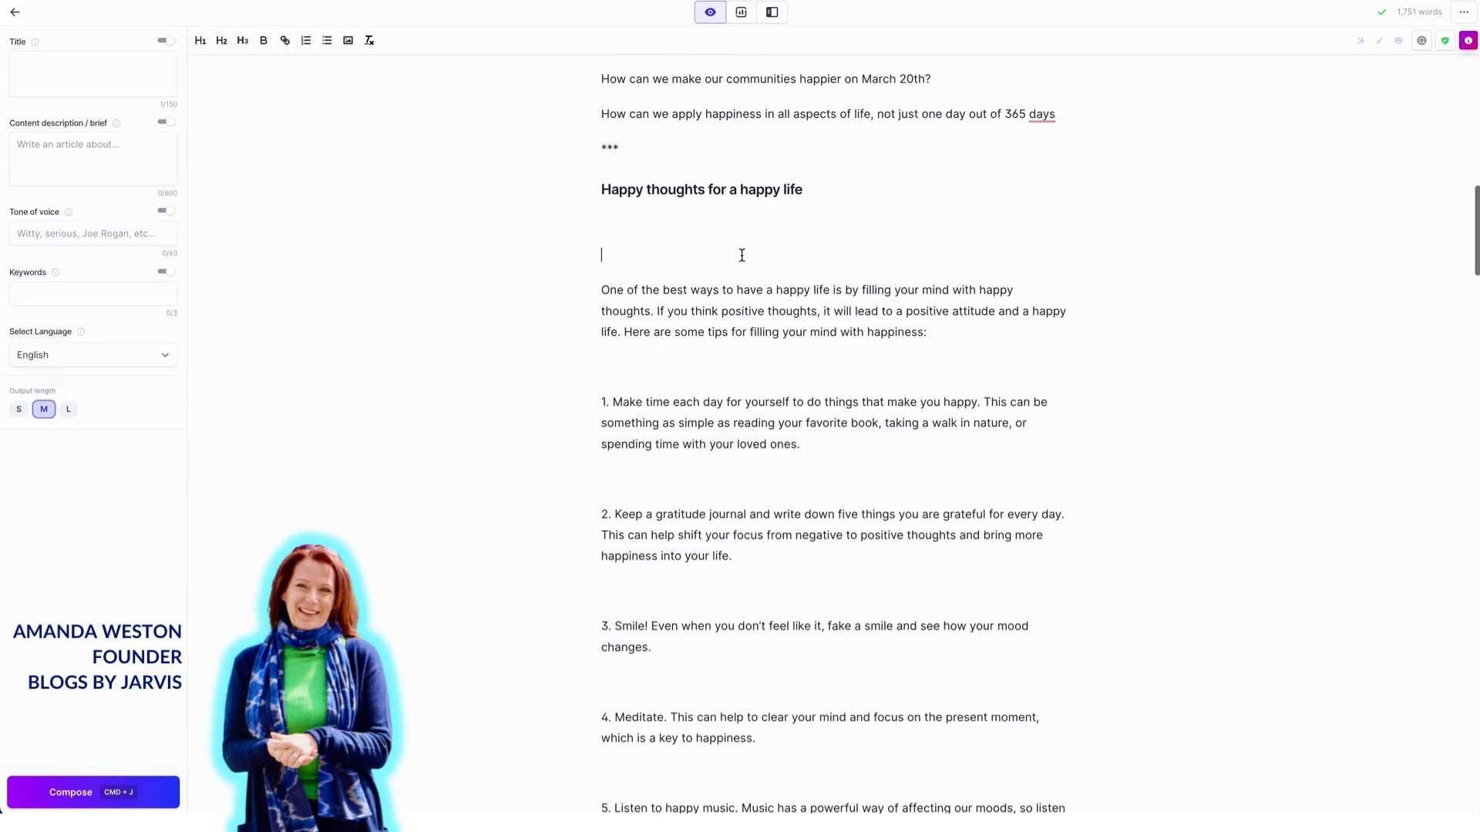
{"action": "left_click_drag", "start_coordinate": [599, 290], "coordinate": [948, 330]}
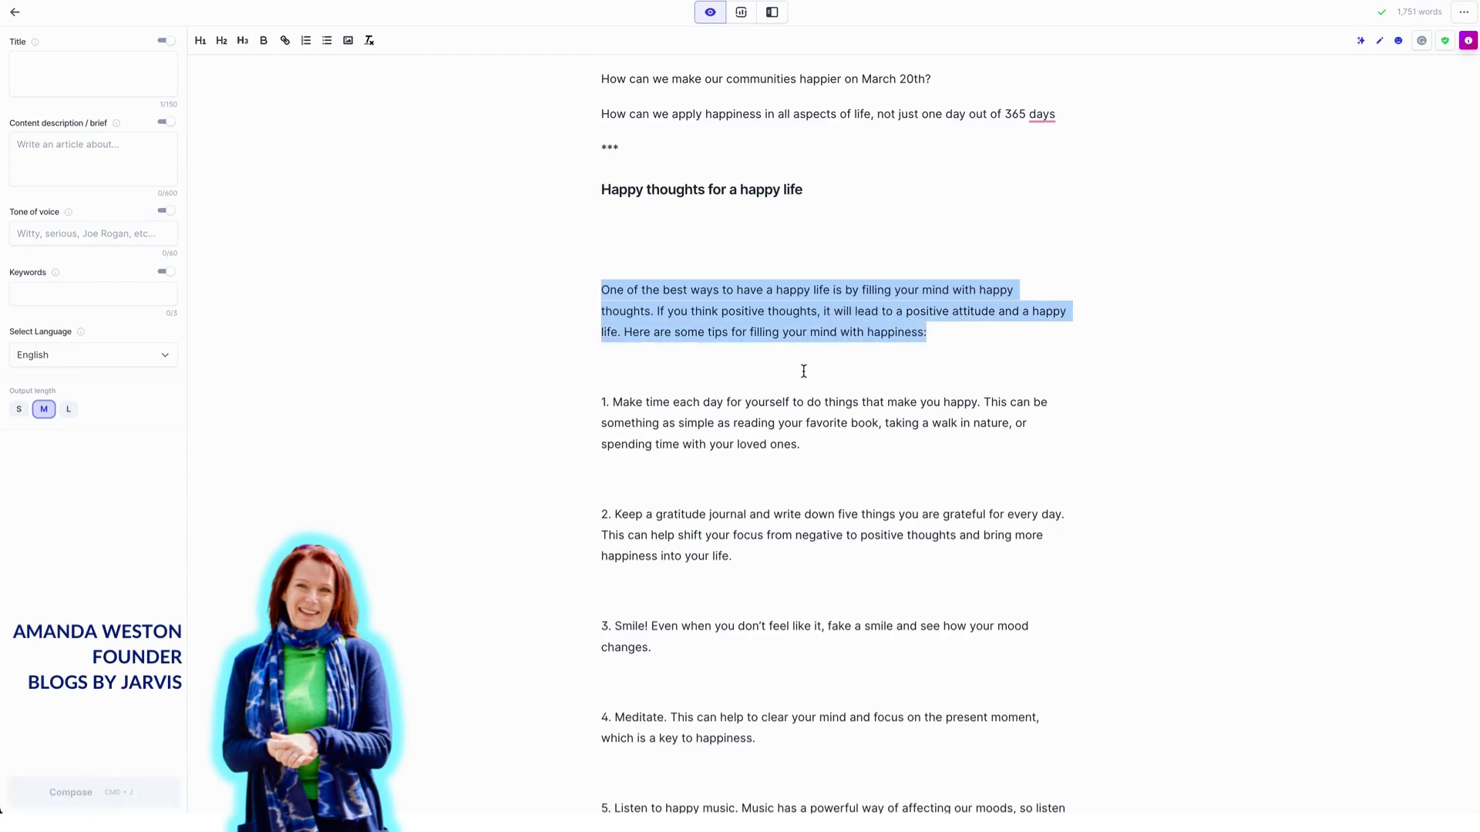
{"action": "left_click_drag", "start_coordinate": [599, 403], "coordinate": [788, 437]}
{"action": "left_click_drag", "start_coordinate": [795, 437], "coordinate": [802, 439]}
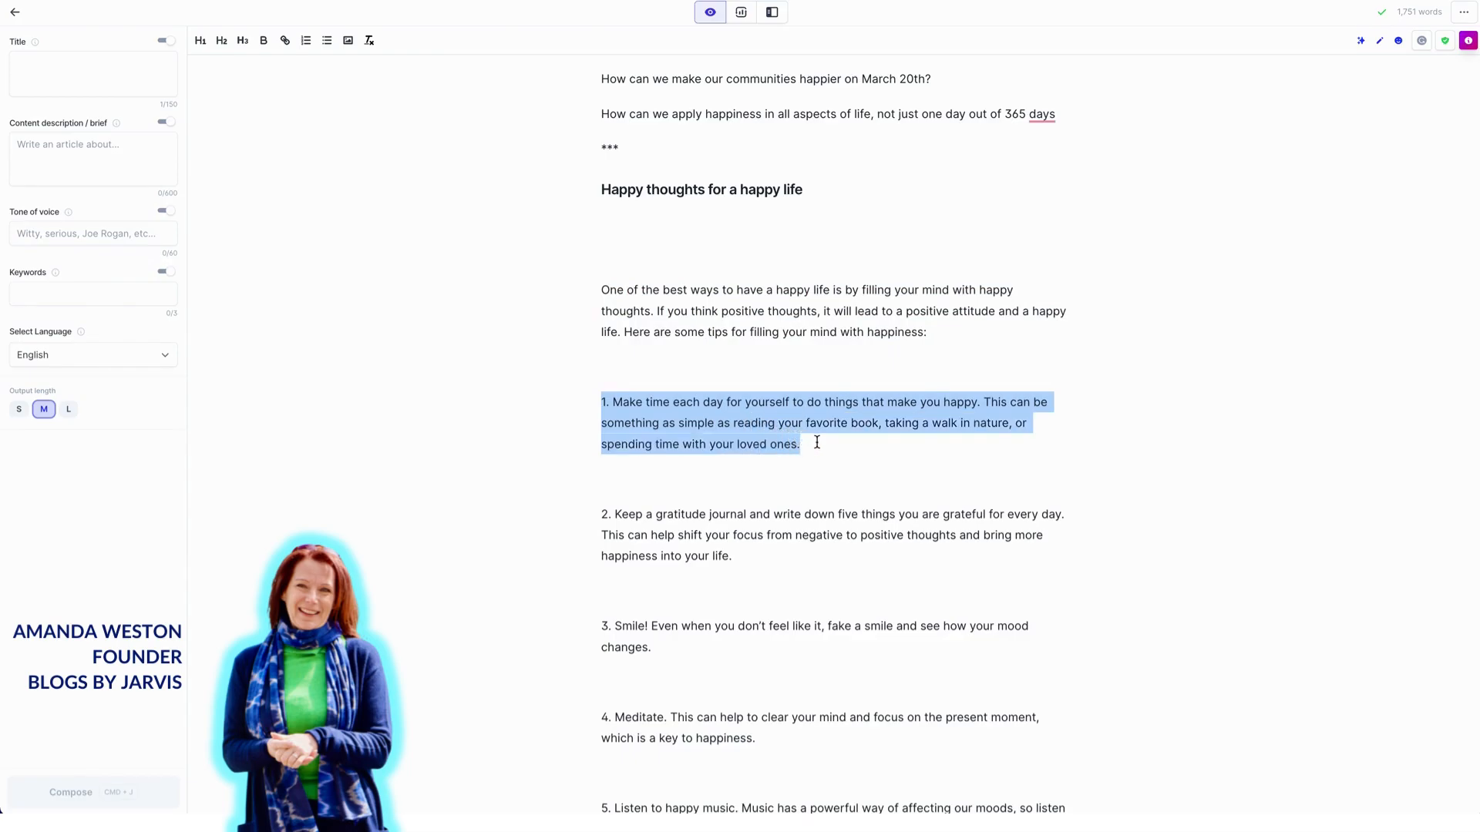
{"action": "scroll", "coordinate": [817, 442], "scroll_direction": "down", "scroll_amount": 3}
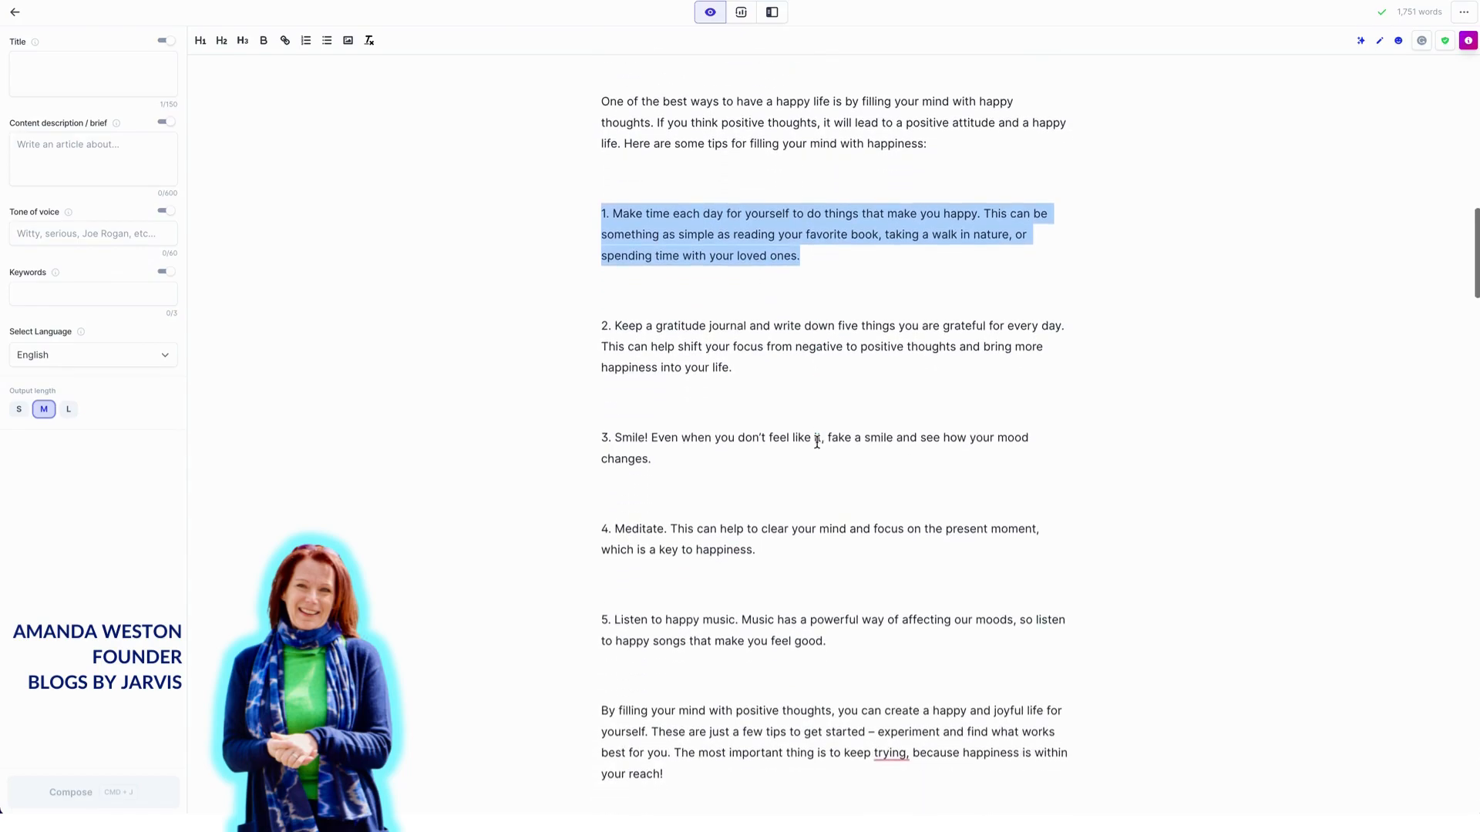
{"action": "scroll", "coordinate": [817, 441], "scroll_direction": "down", "scroll_amount": 1}
{"action": "left_click_drag", "start_coordinate": [601, 593], "coordinate": [881, 659]}
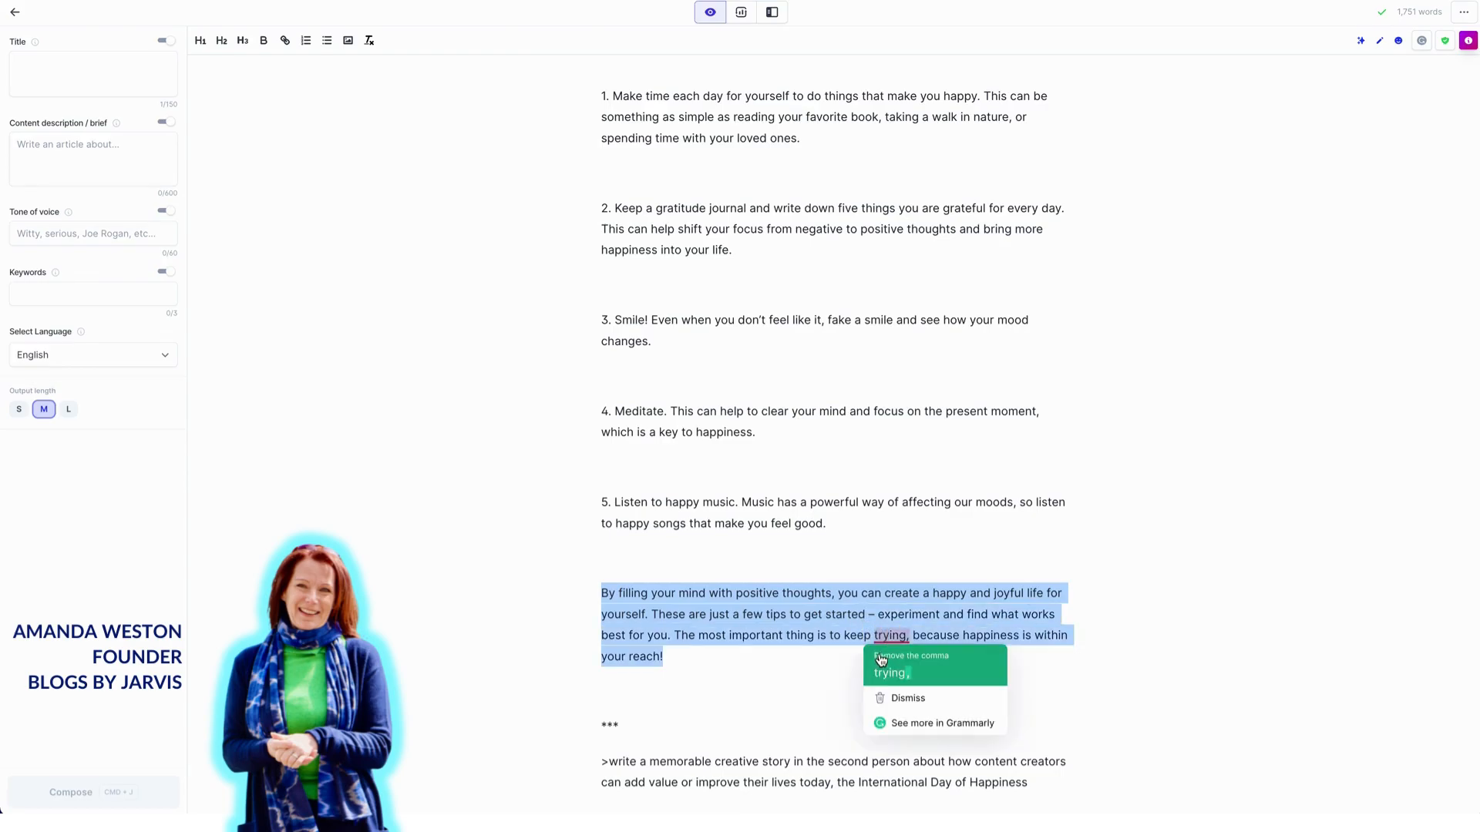
{"action": "left_click", "coordinate": [735, 661]}
Generate a new opening paragraph in the empty space under the heading "Happy thoughts for a happy life".
{"action": "scroll", "coordinate": [736, 662], "scroll_direction": "up", "scroll_amount": 4}
{"action": "left_click", "coordinate": [638, 254]}
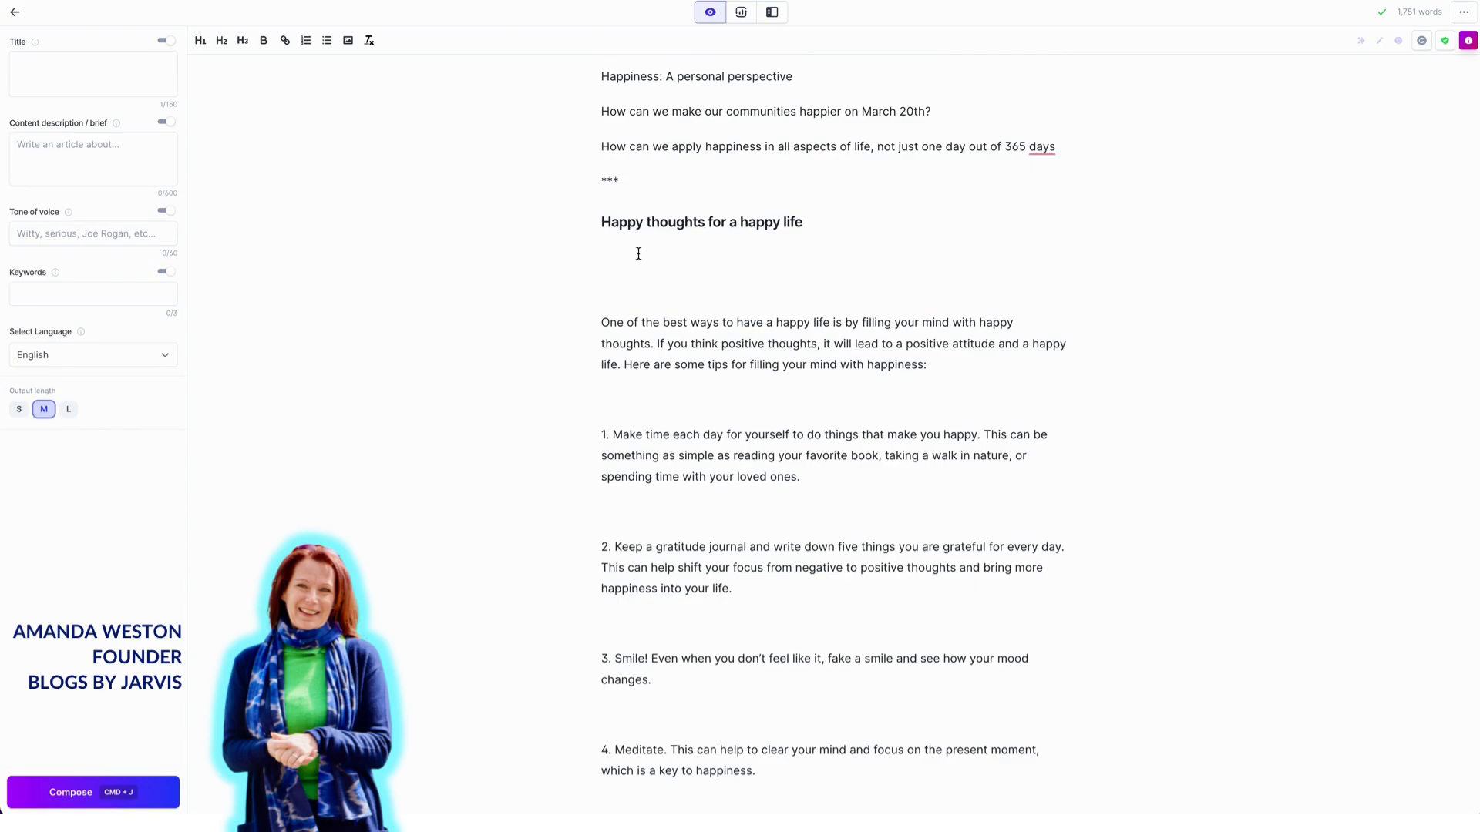
{"action": "left_click", "coordinate": [151, 800]}
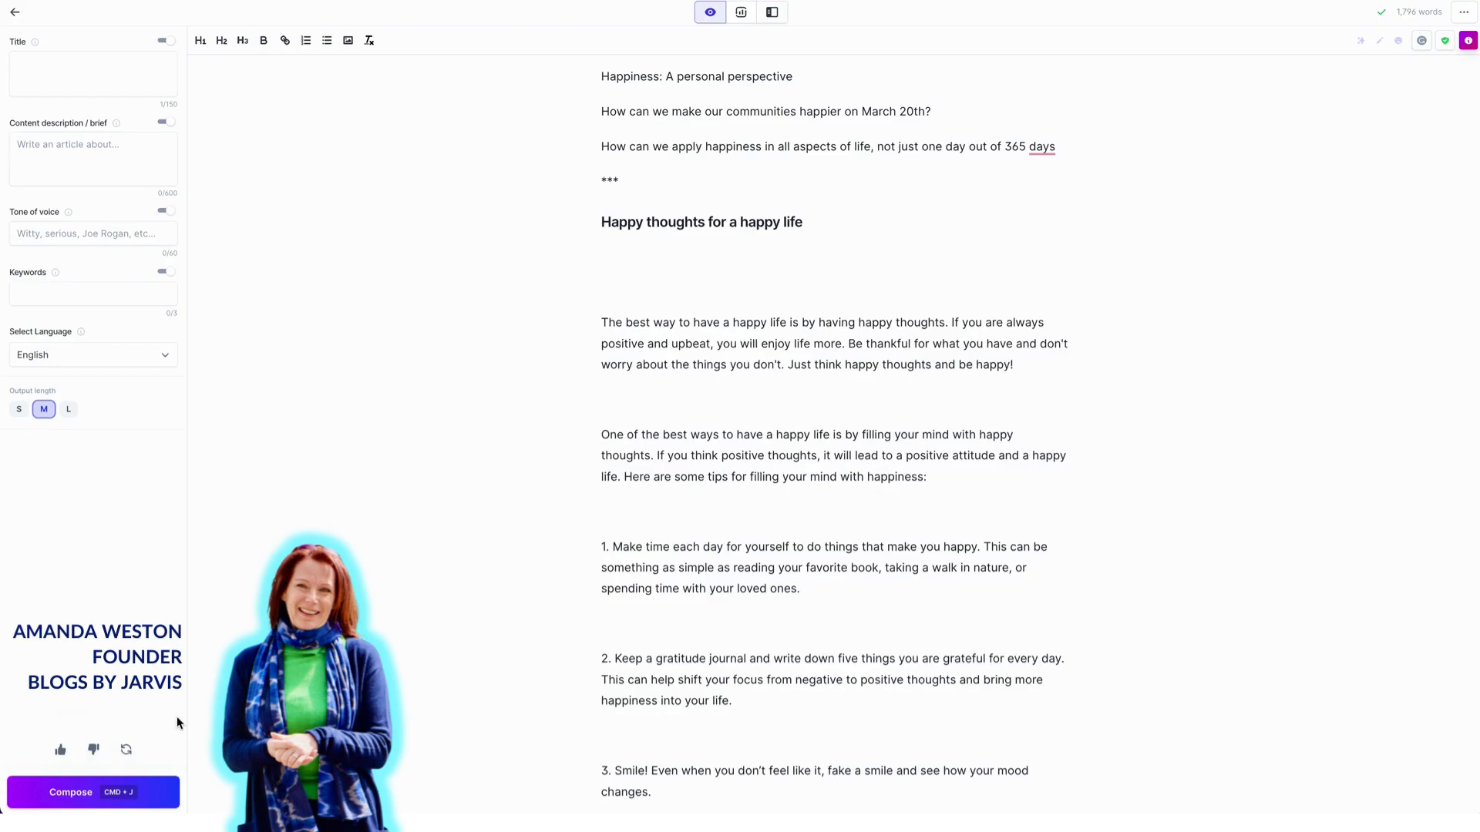
Return to the blank line just below the "Happy thoughts for a happy life" heading and compose an alternative introduction.
{"action": "left_click", "coordinate": [830, 225]}
{"action": "left_click", "coordinate": [625, 258]}
{"action": "left_click_drag", "start_coordinate": [613, 252], "coordinate": [615, 296]}
{"action": "left_click", "coordinate": [609, 243]}
{"action": "left_click", "coordinate": [158, 790]}
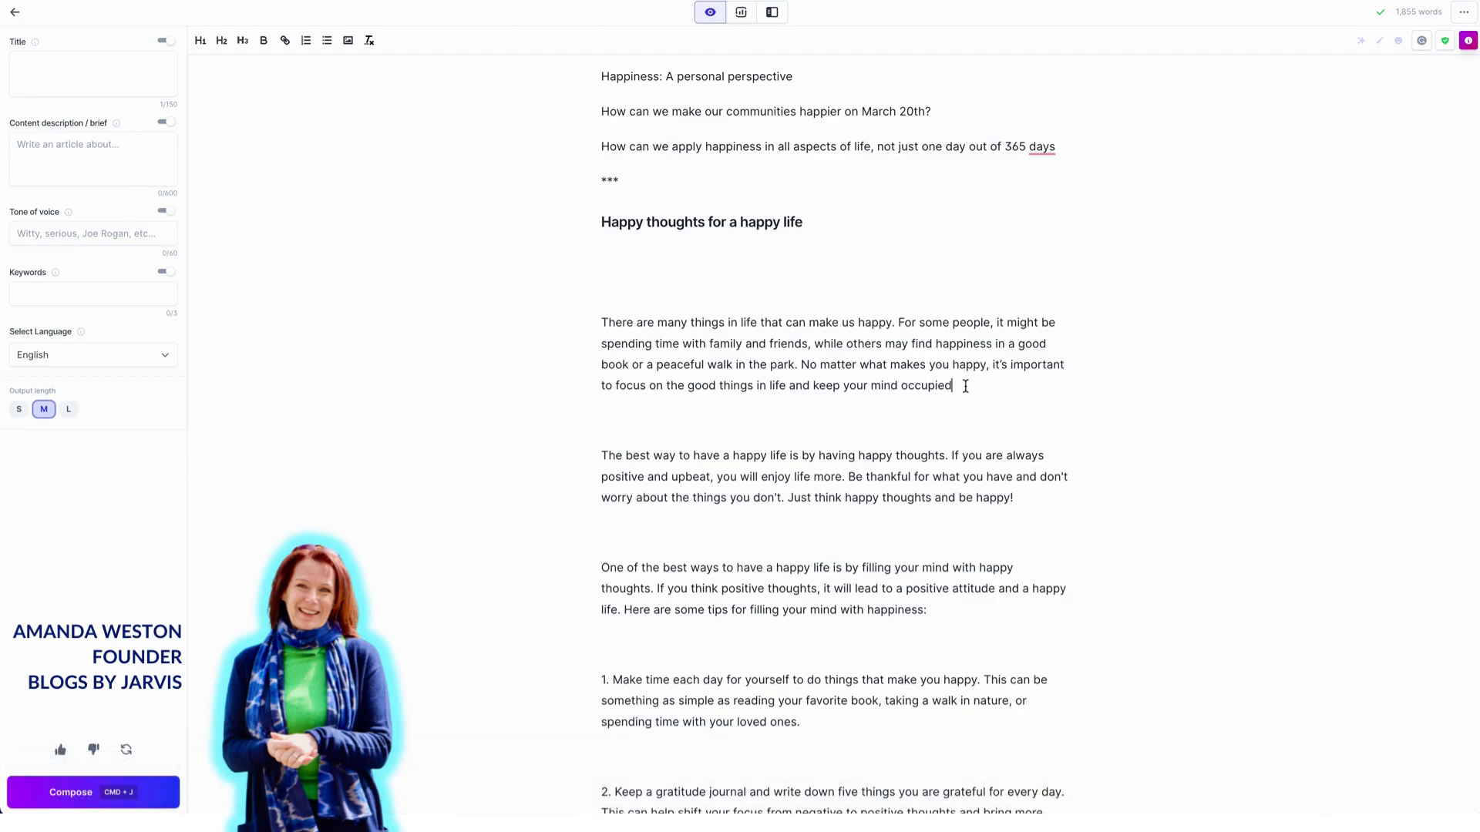
Continue composing the new article passage by passage, through gratitude and goals to being kind to yourself.
{"action": "left_click", "coordinate": [162, 796]}
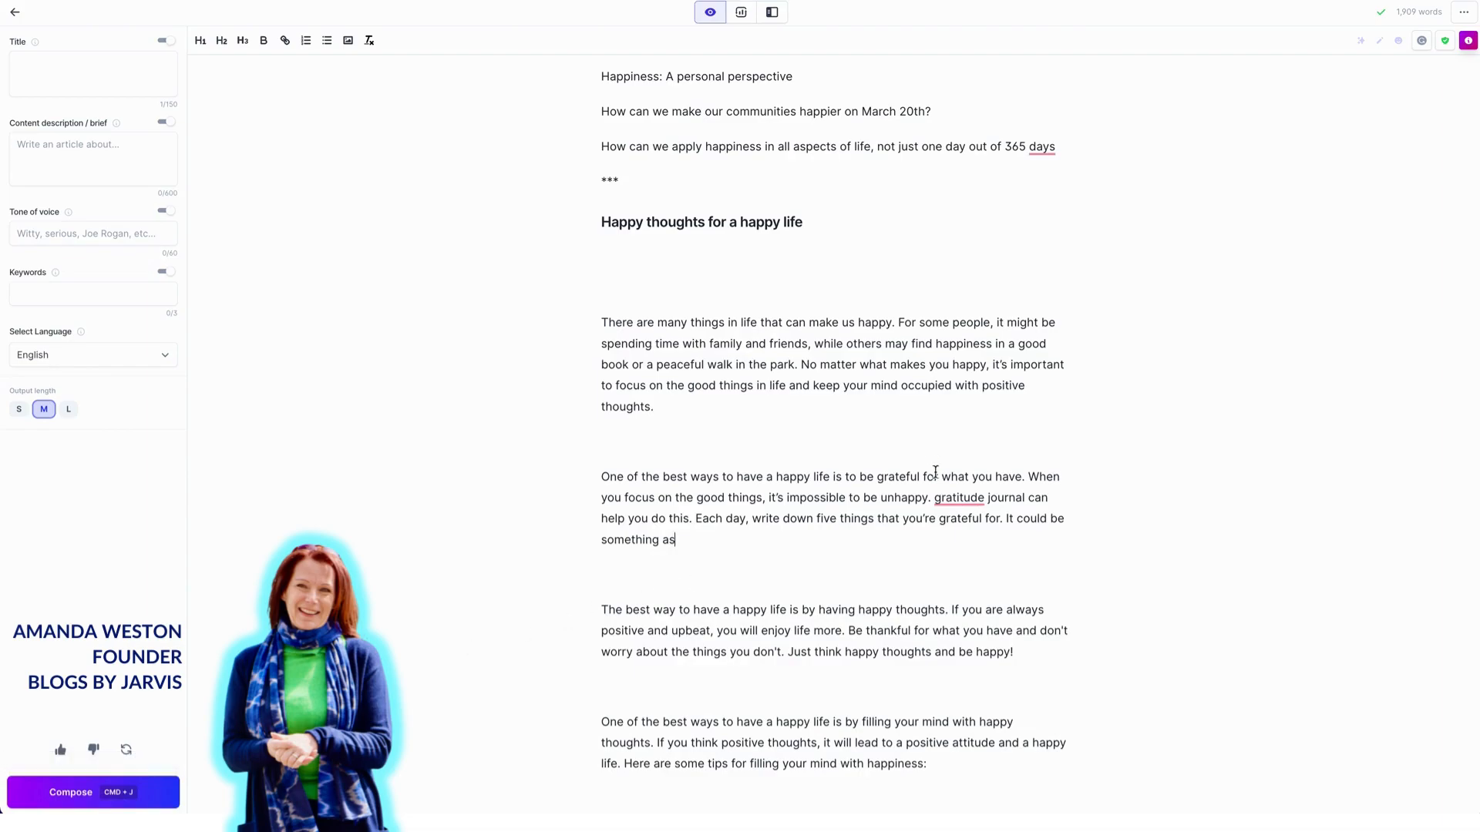
{"action": "mouse_move", "coordinate": [934, 494]}
{"action": "left_click", "coordinate": [164, 787]}
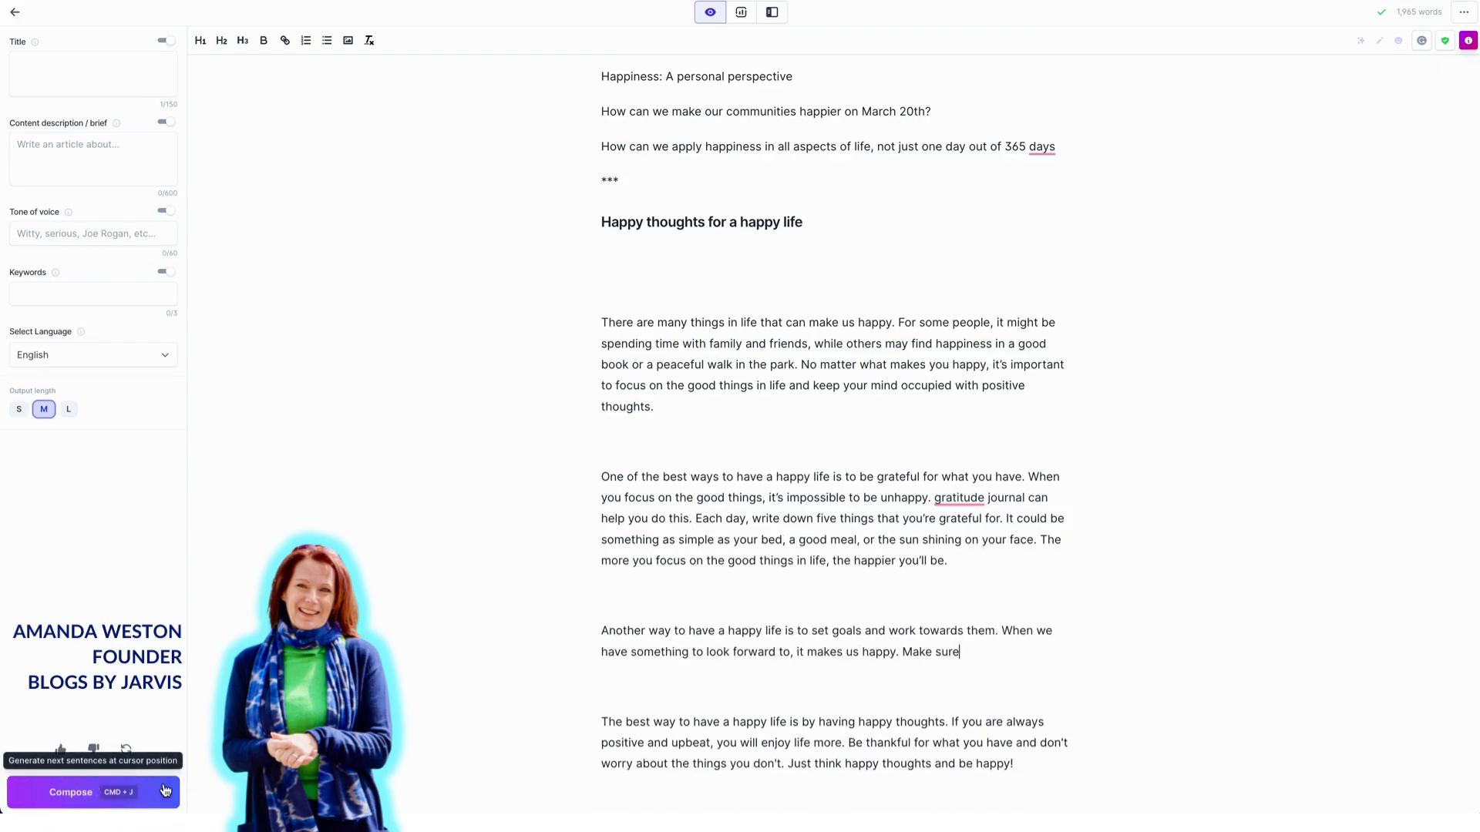
{"action": "left_click", "coordinate": [158, 797]}
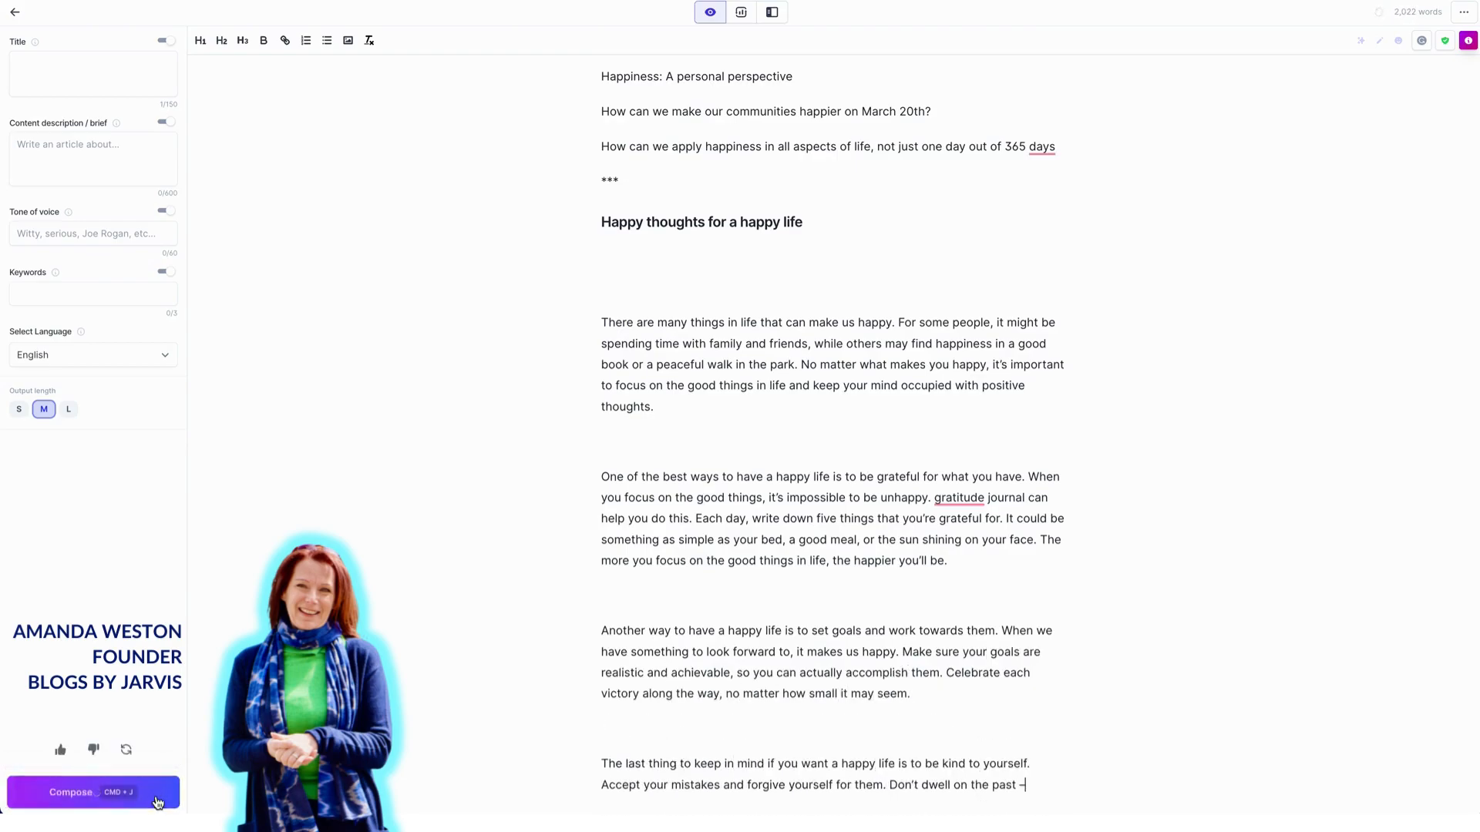
{"action": "scroll", "coordinate": [393, 667], "scroll_direction": "down", "scroll_amount": 1}
{"action": "left_click", "coordinate": [139, 799]}
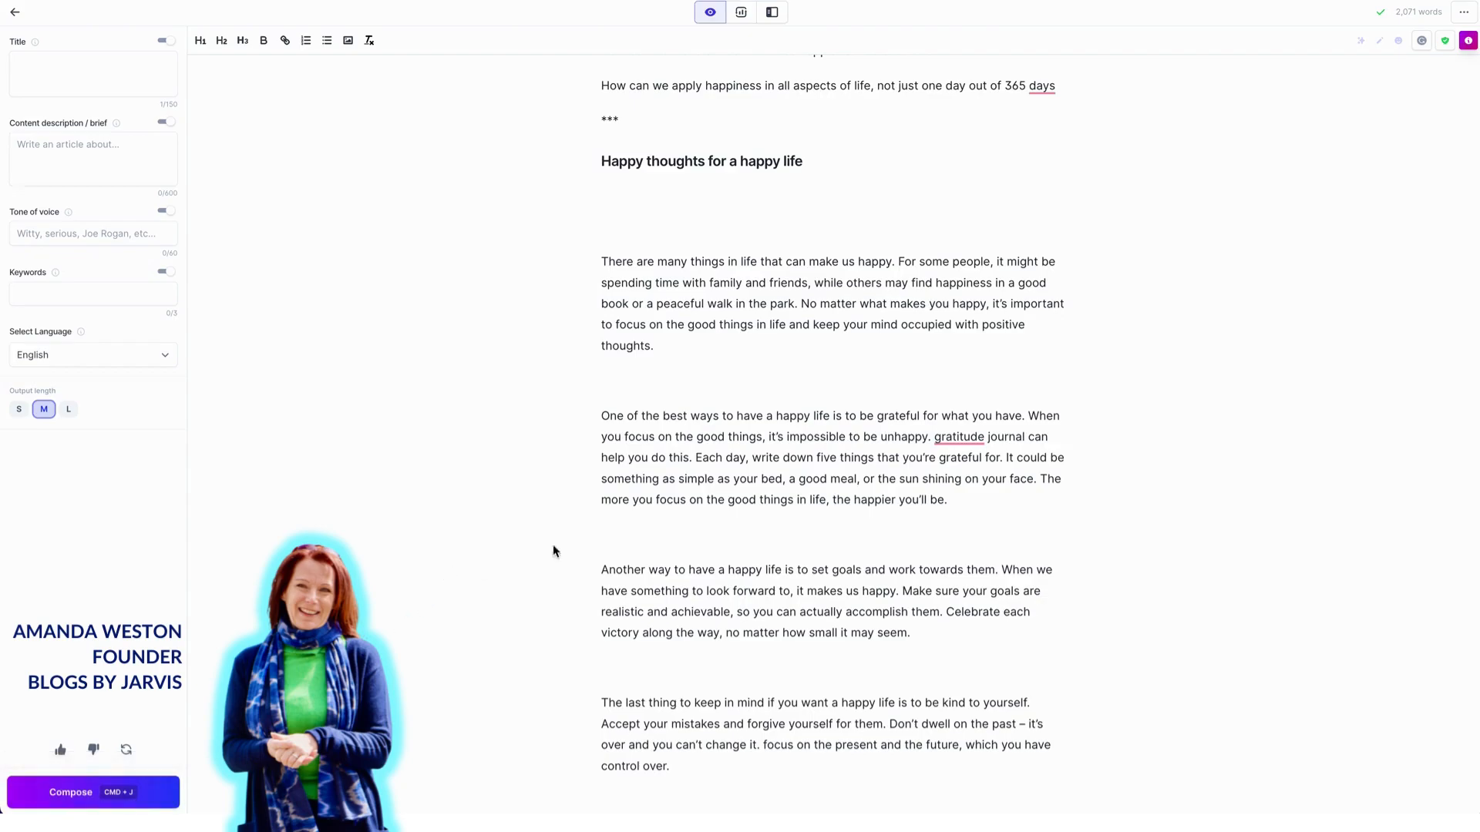
Append "for content creators" to the "Happy thoughts for a happy life" heading and compose a new introduction beneath it.
{"action": "left_click", "coordinate": [815, 158]}
{"action": "type", "text": "for content creators"}
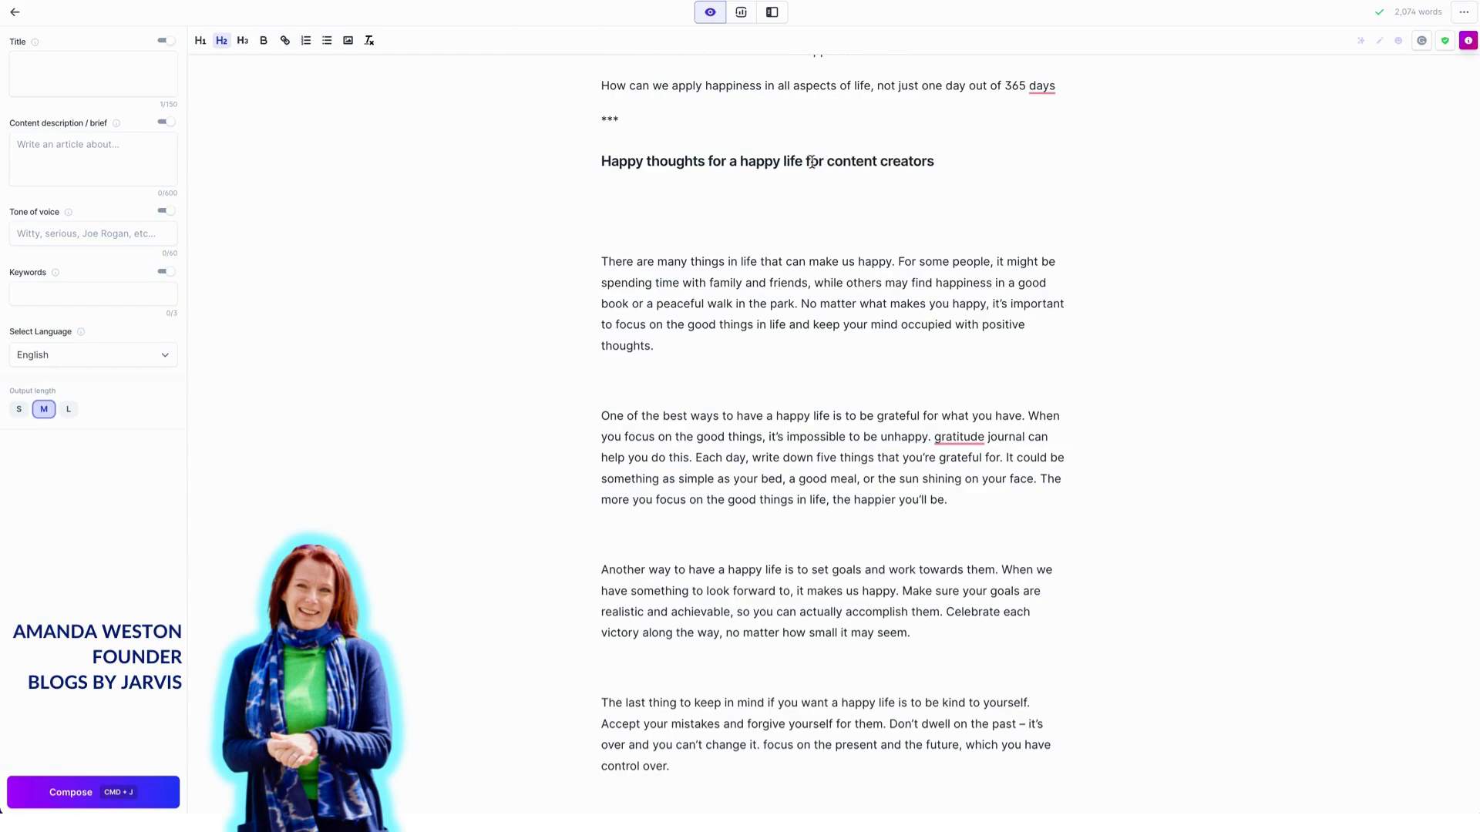
{"action": "left_click", "coordinate": [543, 228]}
{"action": "left_click", "coordinate": [624, 195]}
{"action": "left_click", "coordinate": [127, 801]}
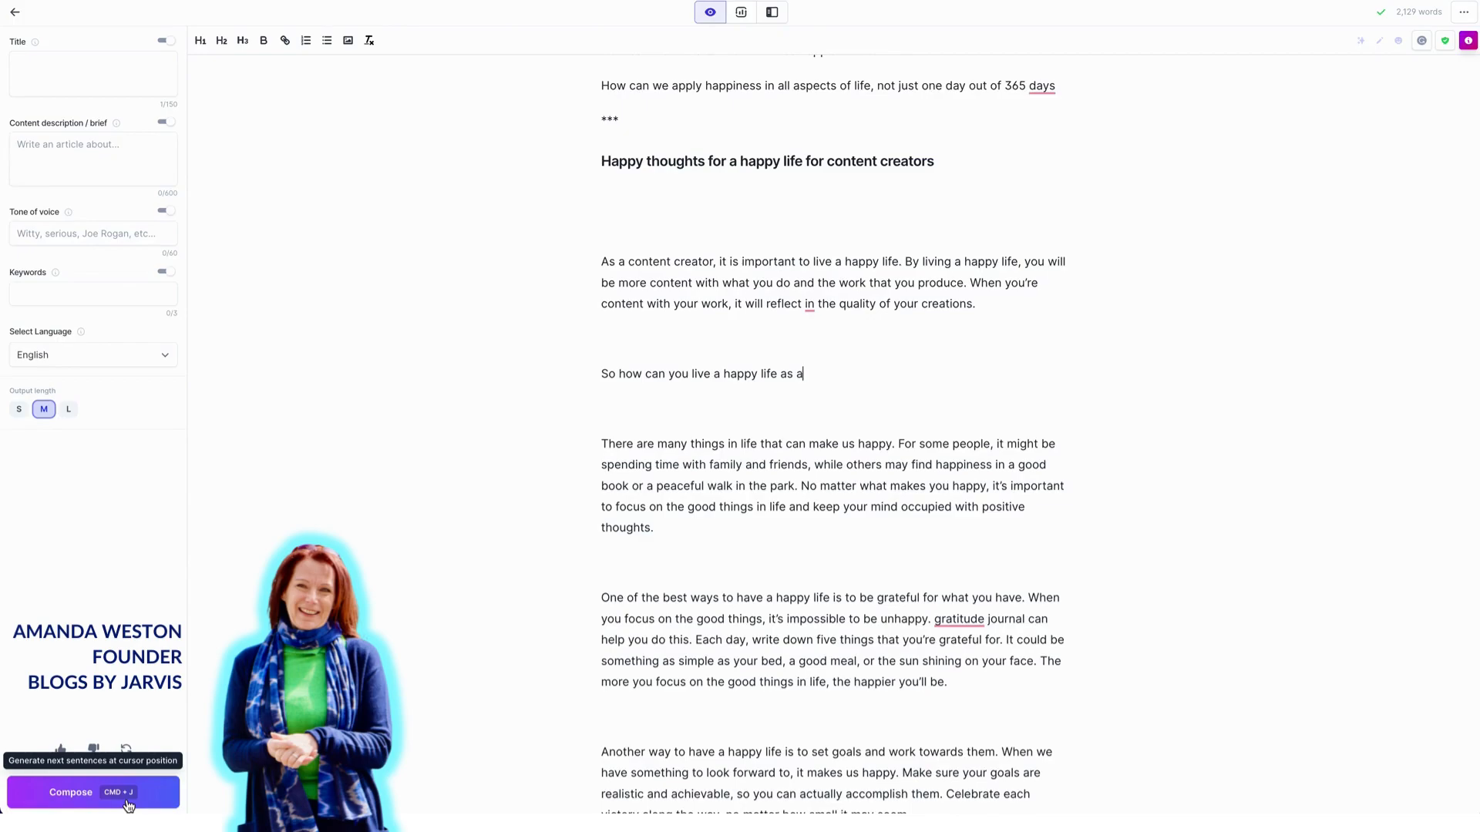
Keep composing the content creator article from where its text breaks off, extending it with numbered tips and a conclusion.
{"action": "left_click", "coordinate": [128, 805]}
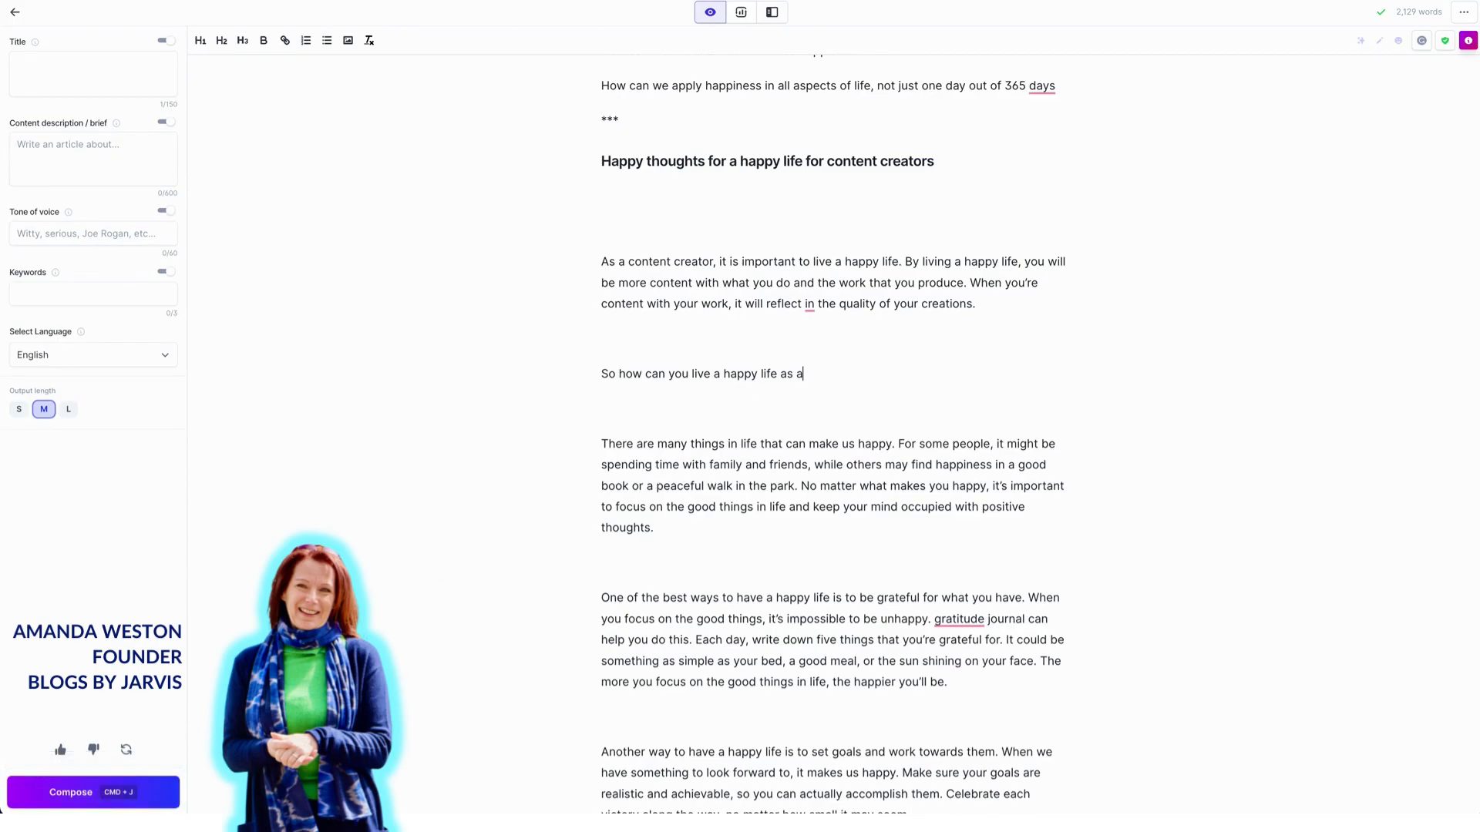
{"action": "left_click", "coordinate": [162, 796]}
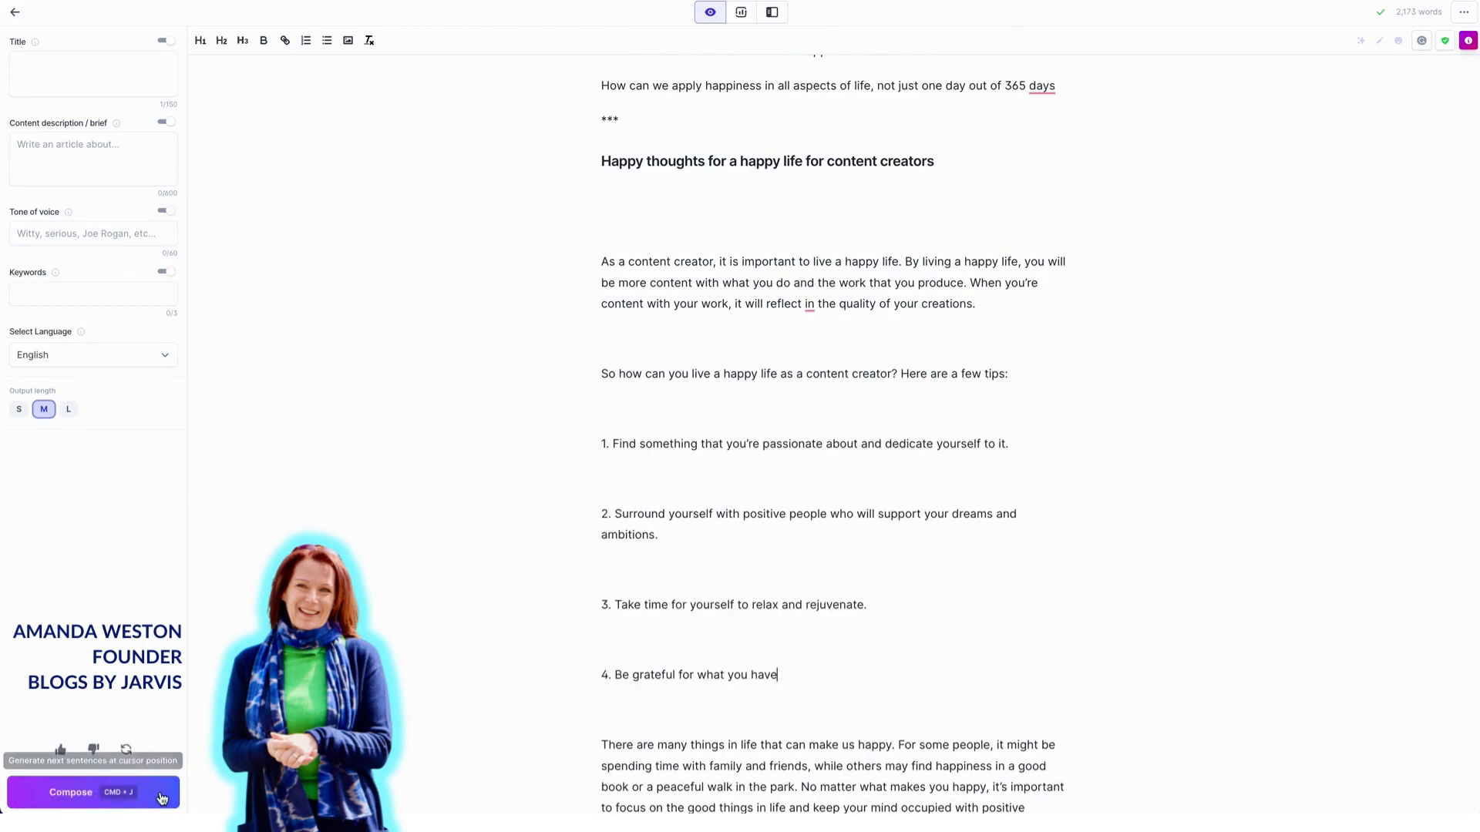
{"action": "left_click", "coordinate": [155, 802]}
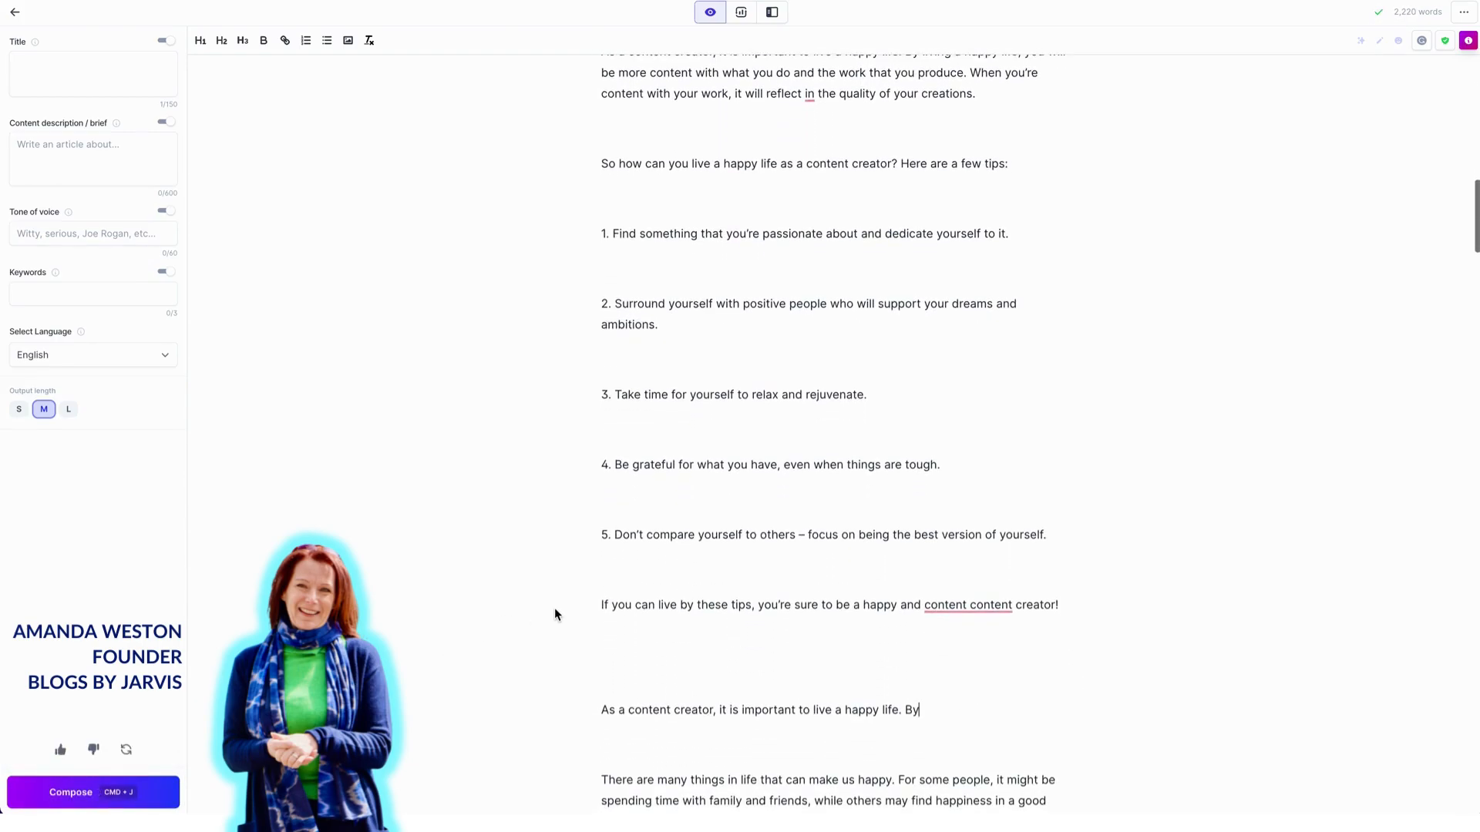
{"action": "scroll", "coordinate": [571, 686], "scroll_direction": "down", "scroll_amount": 2}
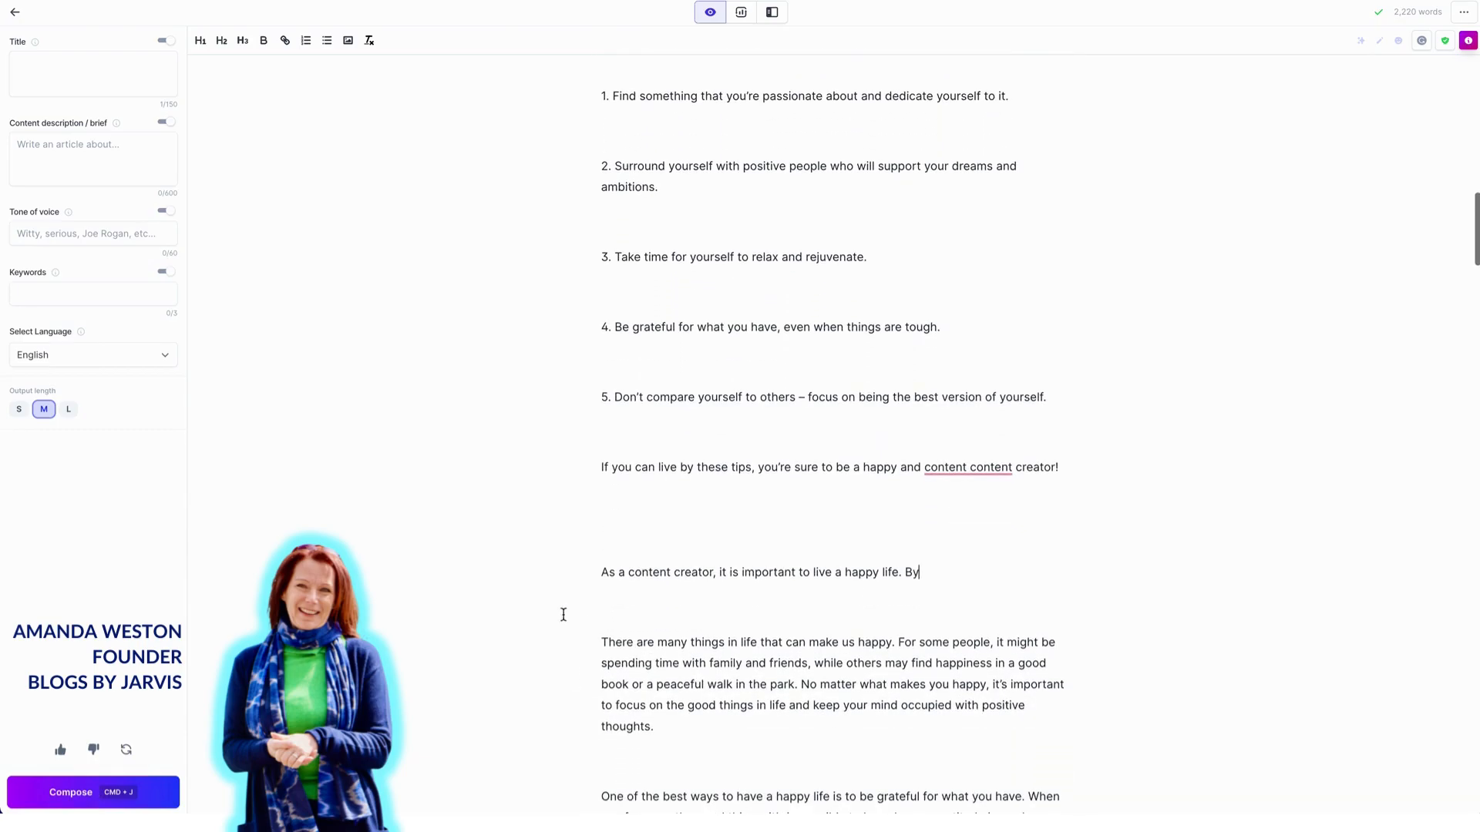
{"action": "left_click", "coordinate": [166, 792]}
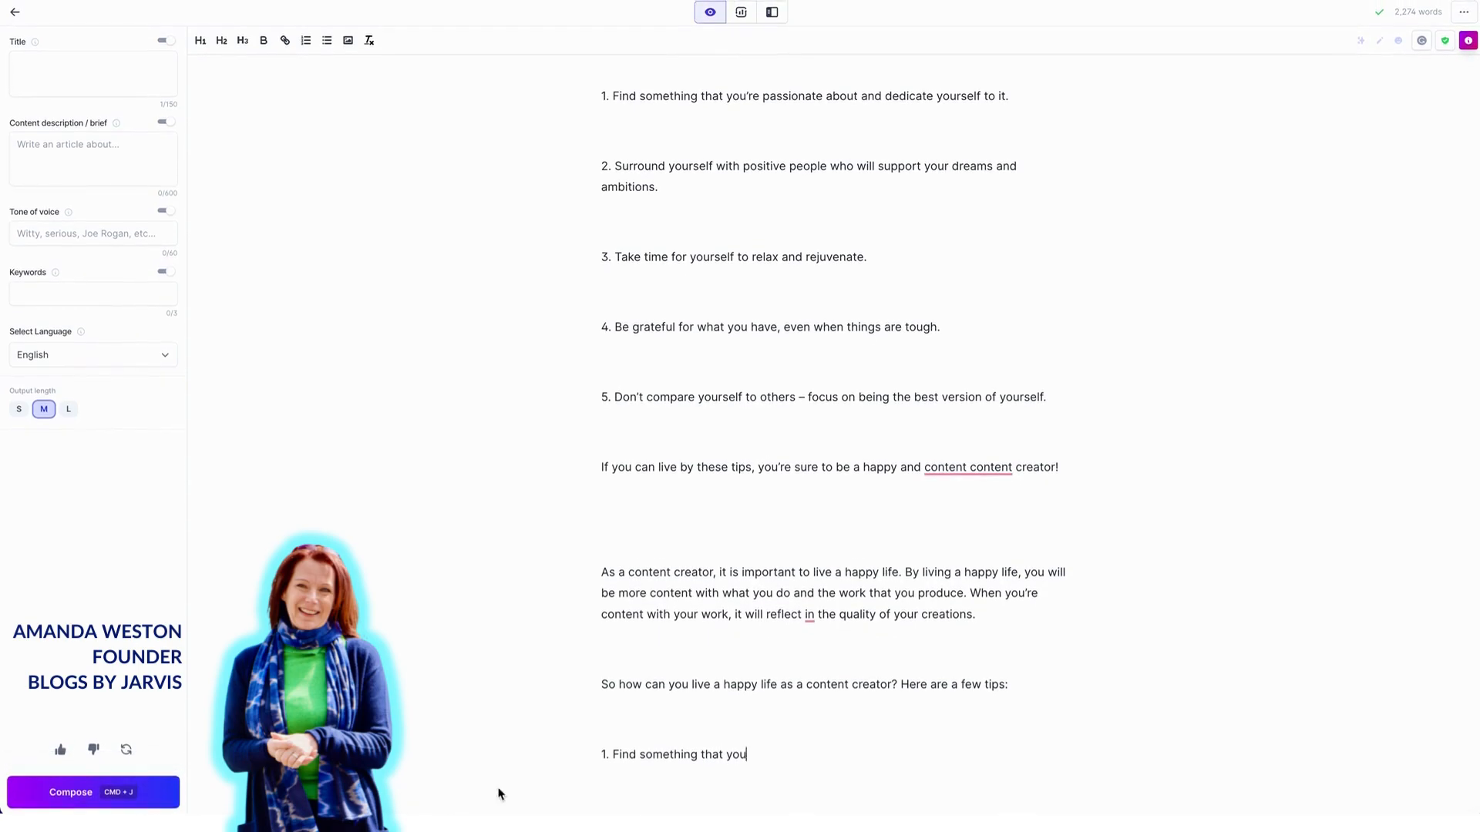
Review the second-person creative story prompt and the story beneath it, highlighting the text from "You are a content creator" to "Thank you for being you.".
{"action": "scroll", "coordinate": [733, 671], "scroll_direction": "down", "scroll_amount": 10}
{"action": "scroll", "coordinate": [733, 671], "scroll_direction": "down", "scroll_amount": 15}
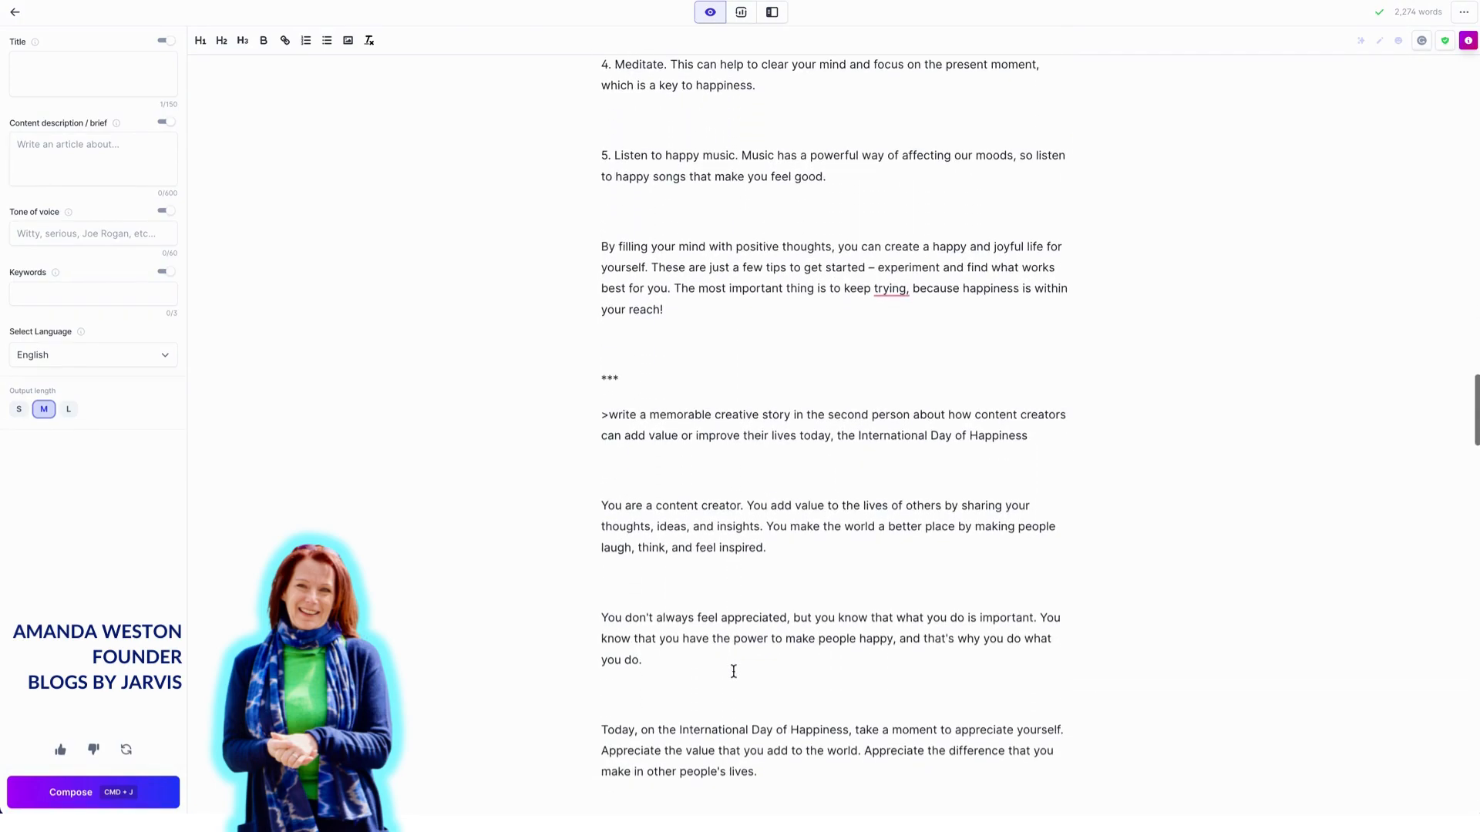
{"action": "scroll", "coordinate": [733, 670], "scroll_direction": "down", "scroll_amount": 2}
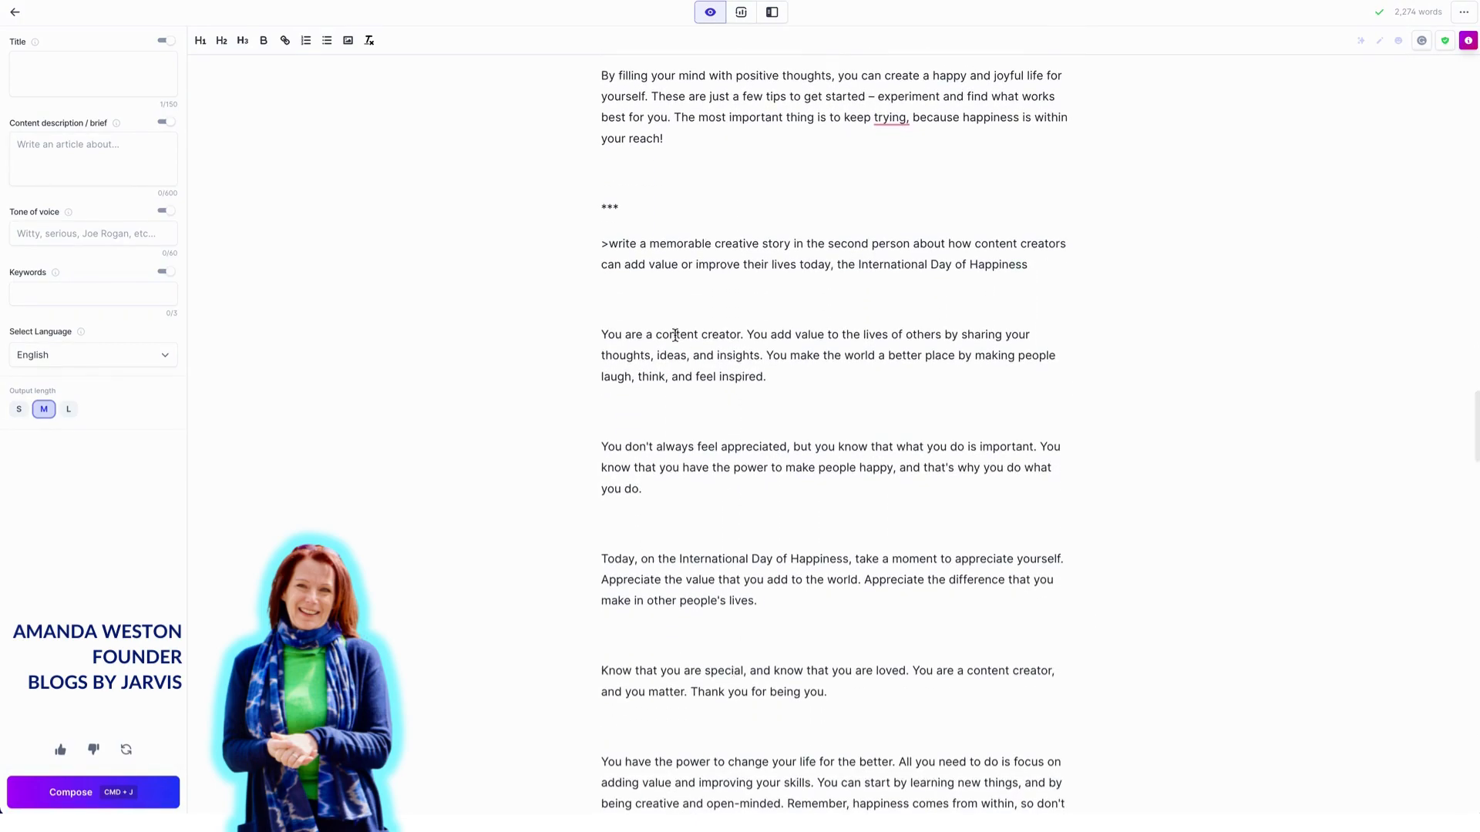
{"action": "left_click_drag", "start_coordinate": [602, 243], "coordinate": [837, 264]}
{"action": "left_click", "coordinate": [669, 222]}
{"action": "left_click_drag", "start_coordinate": [608, 244], "coordinate": [1031, 263]}
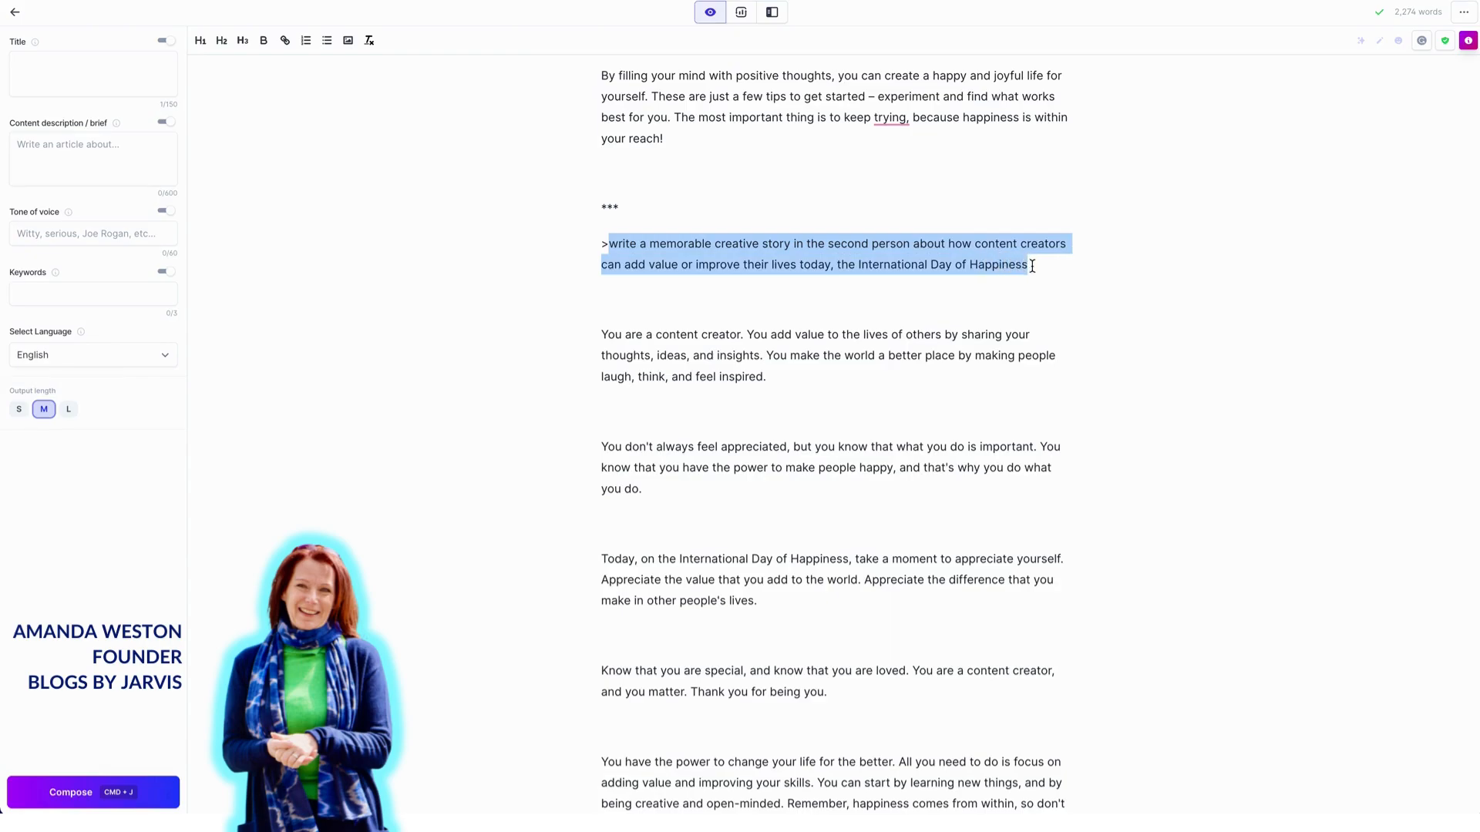
{"action": "left_click", "coordinate": [839, 378]}
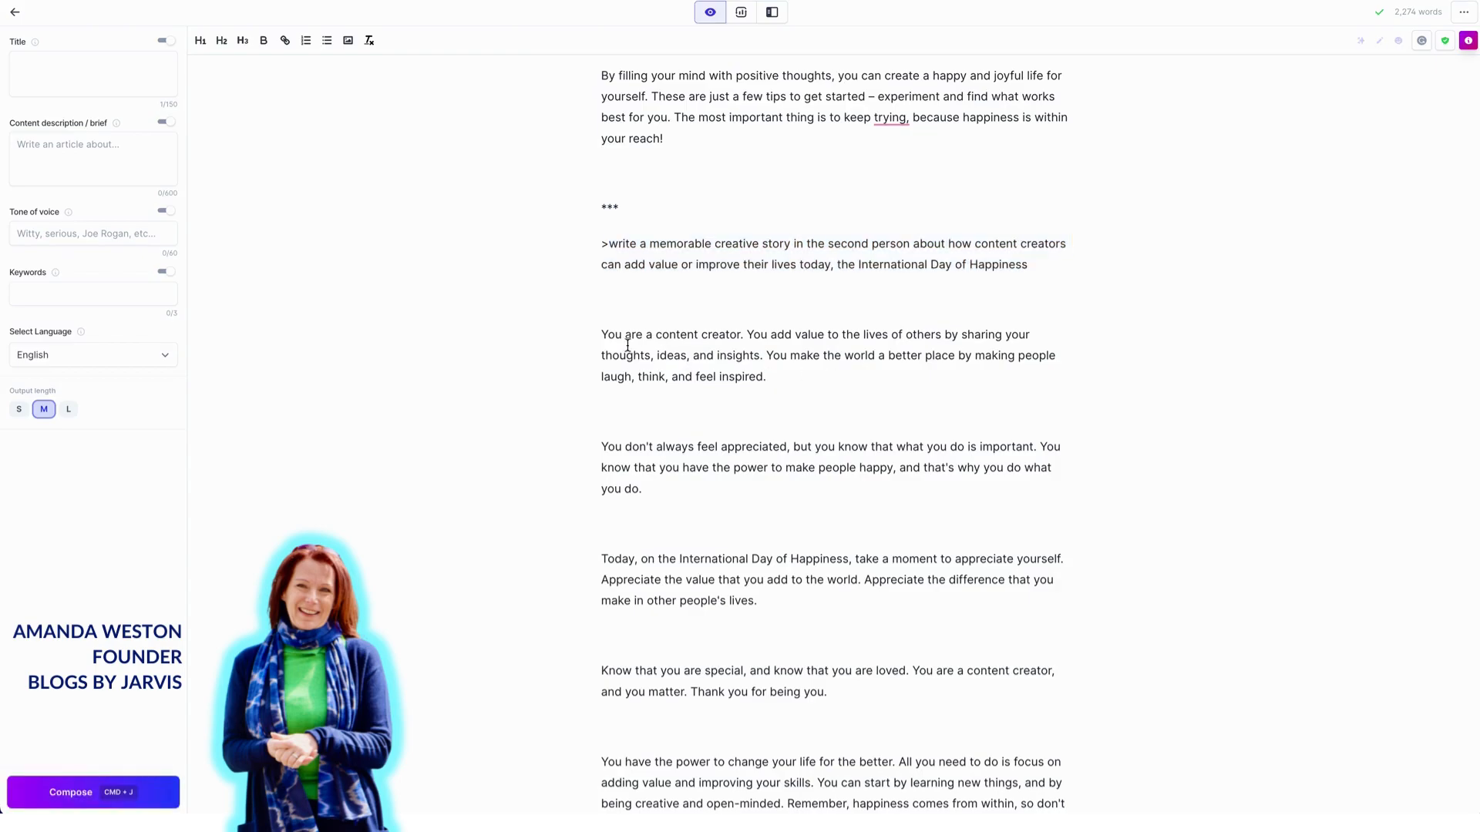
{"action": "left_click_drag", "start_coordinate": [602, 332], "coordinate": [851, 374]}
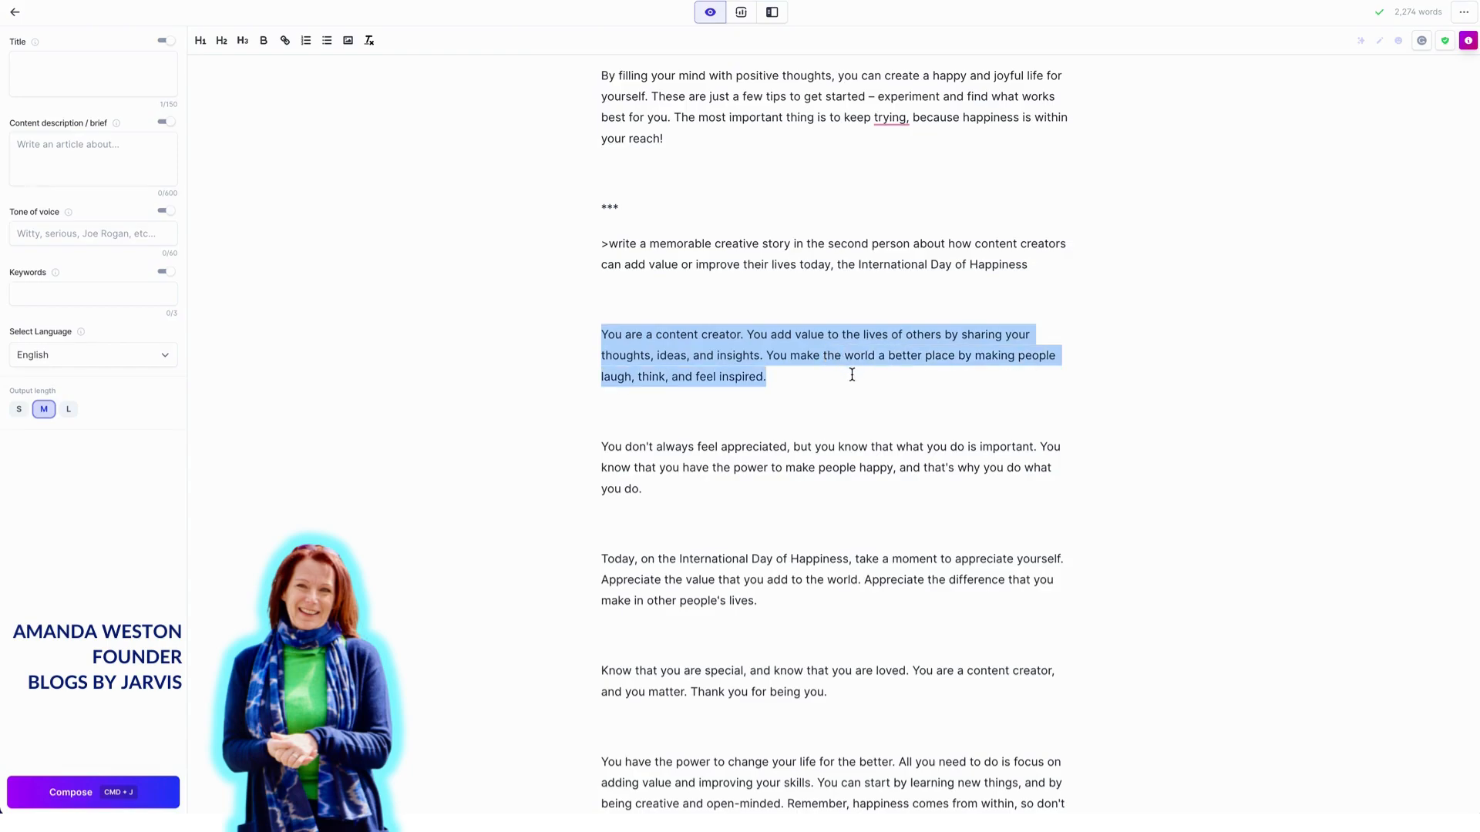
{"action": "left_click_drag", "start_coordinate": [853, 380], "coordinate": [1066, 673]}
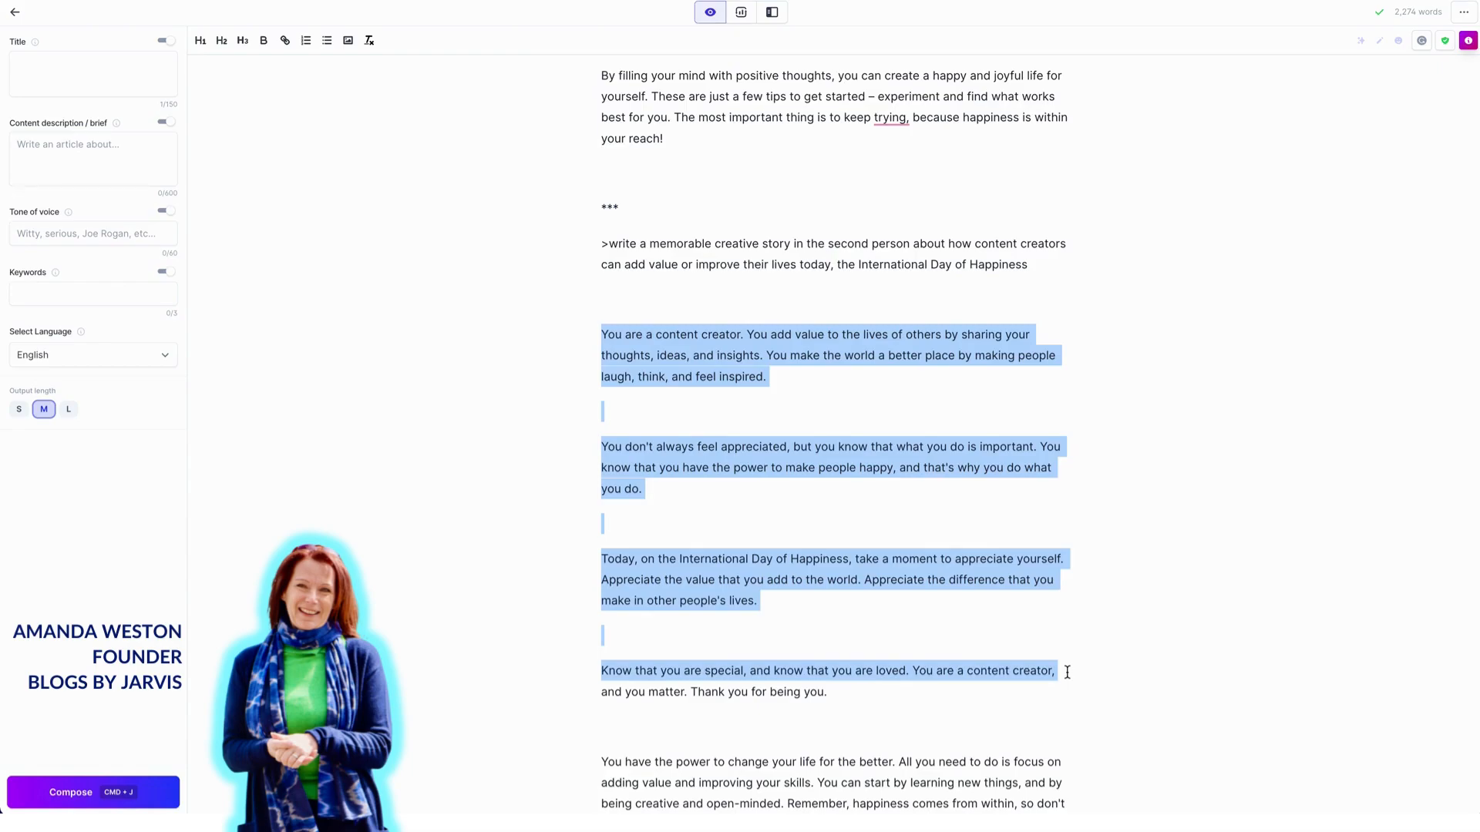
{"action": "left_click_drag", "start_coordinate": [1067, 672], "coordinate": [1064, 691]}
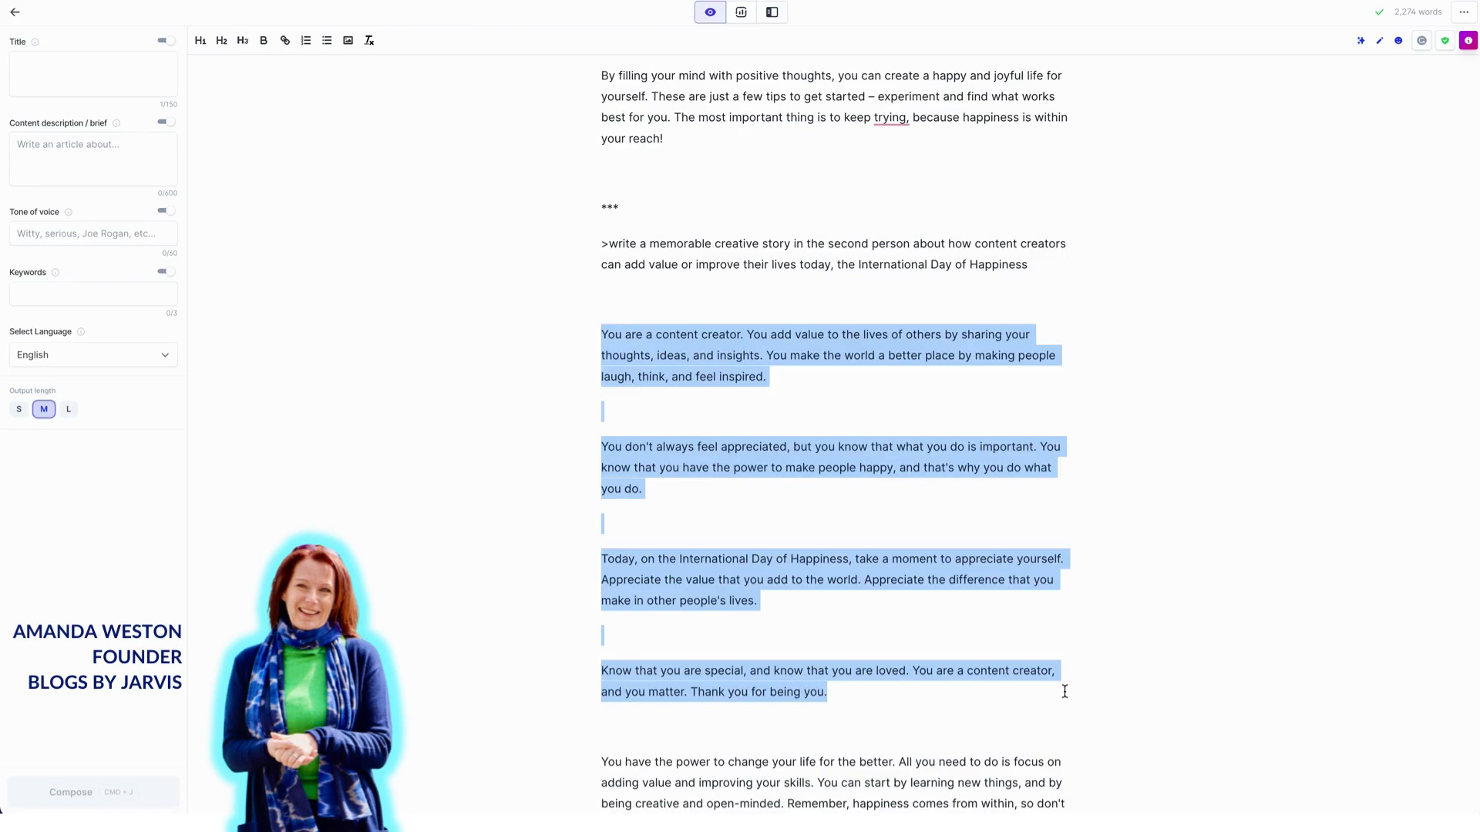
Insert three blank lines directly beneath the prompt for a creative story that evokes a strong emotional response.
{"action": "scroll", "coordinate": [1064, 691], "scroll_direction": "down", "scroll_amount": 10}
{"action": "scroll", "coordinate": [1064, 691], "scroll_direction": "down", "scroll_amount": 8}
{"action": "scroll", "coordinate": [1065, 691], "scroll_direction": "down", "scroll_amount": 7}
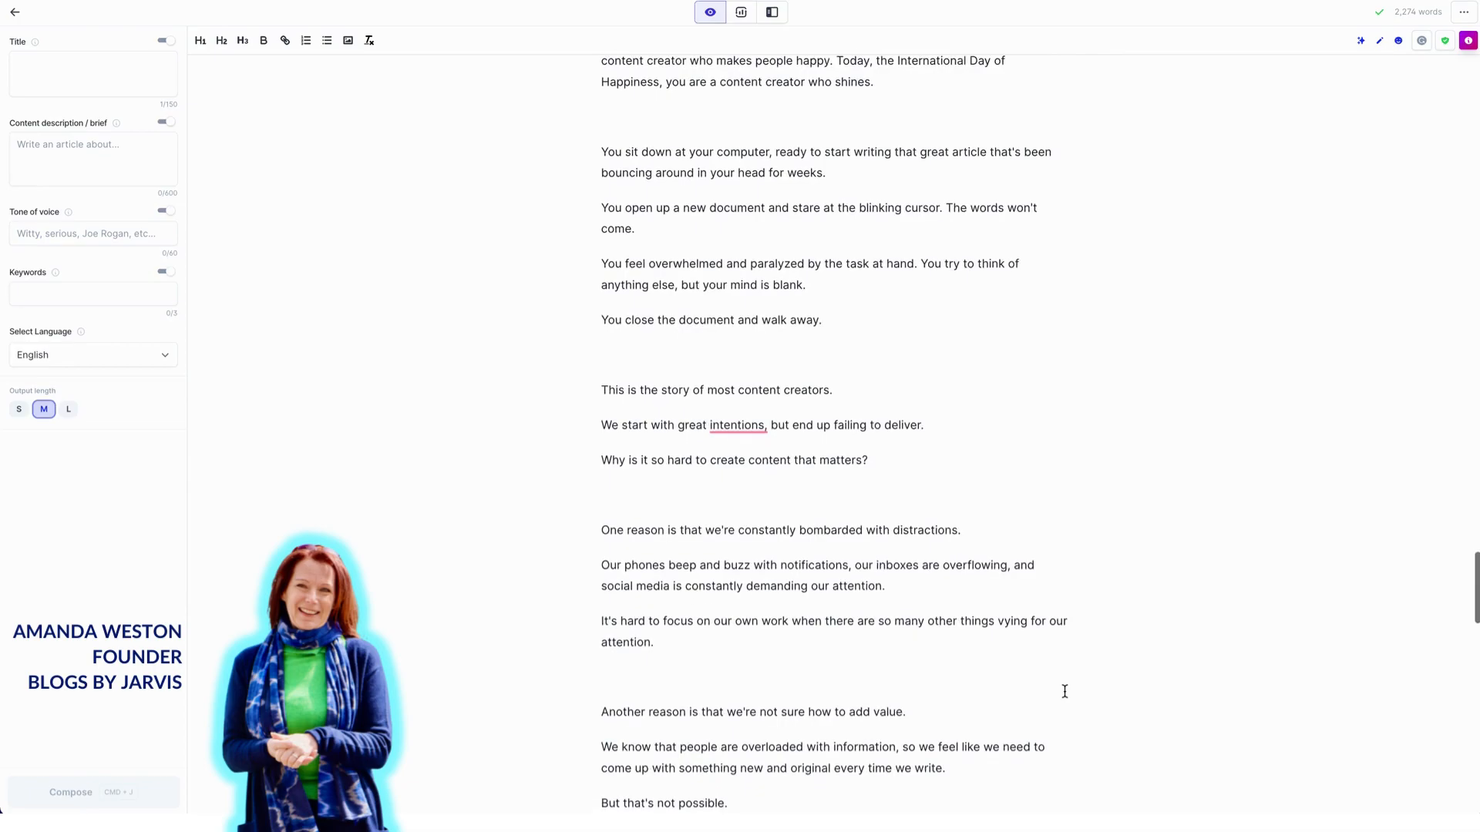
{"action": "scroll", "coordinate": [1064, 692], "scroll_direction": "down", "scroll_amount": 13}
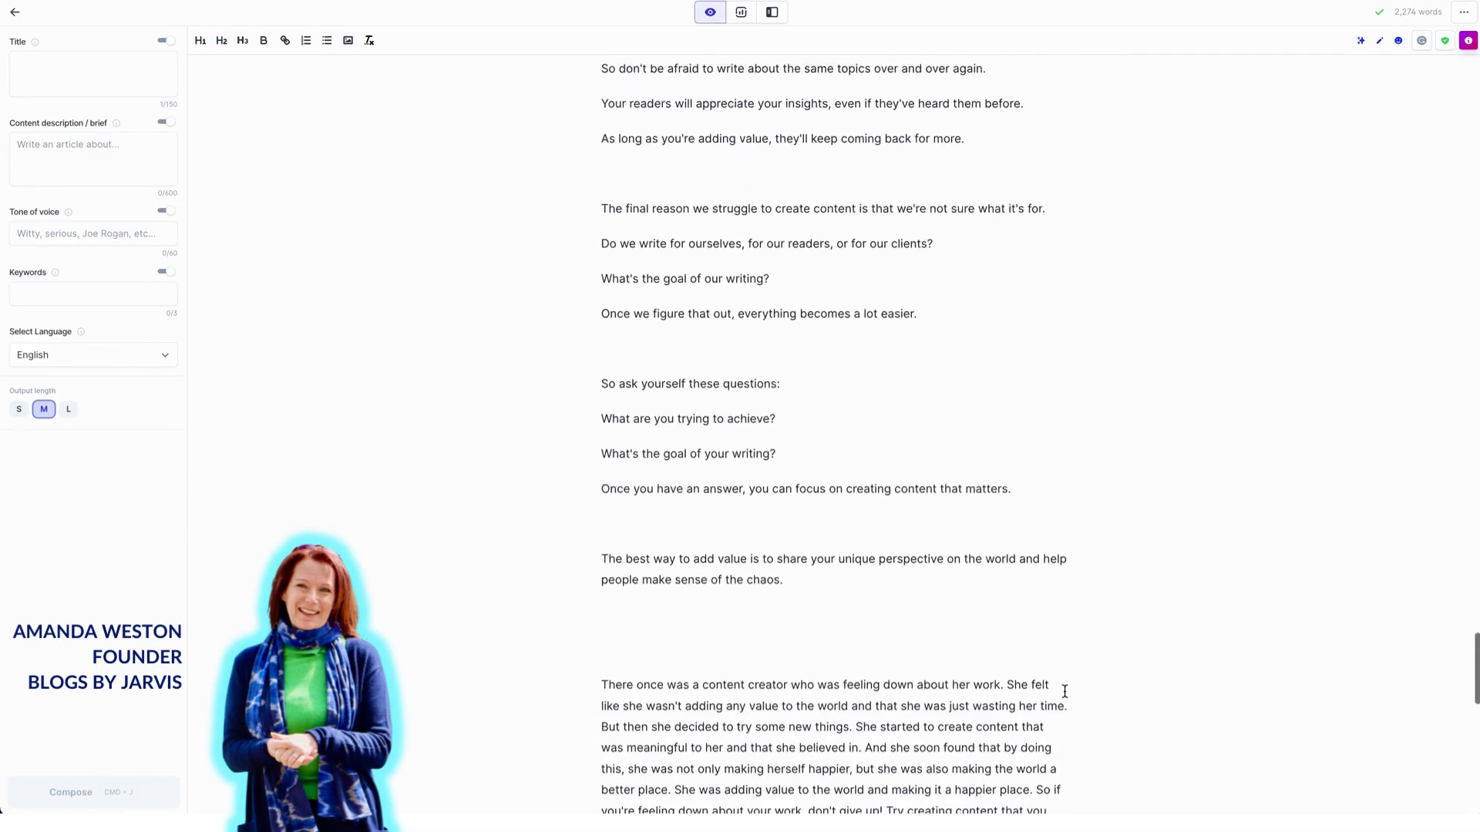
{"action": "scroll", "coordinate": [1065, 691], "scroll_direction": "down", "scroll_amount": 4}
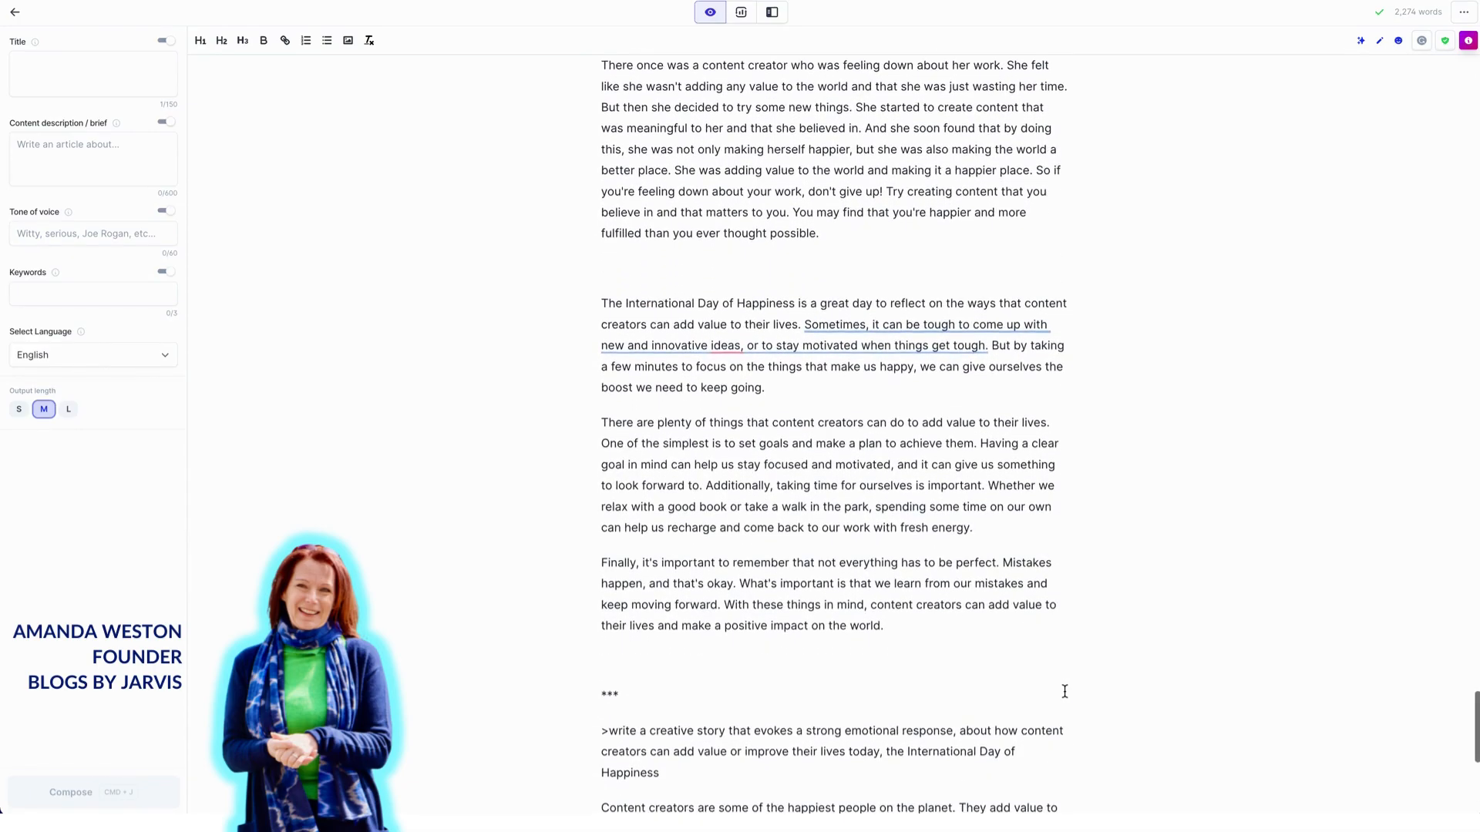
{"action": "left_click", "coordinate": [728, 515]}
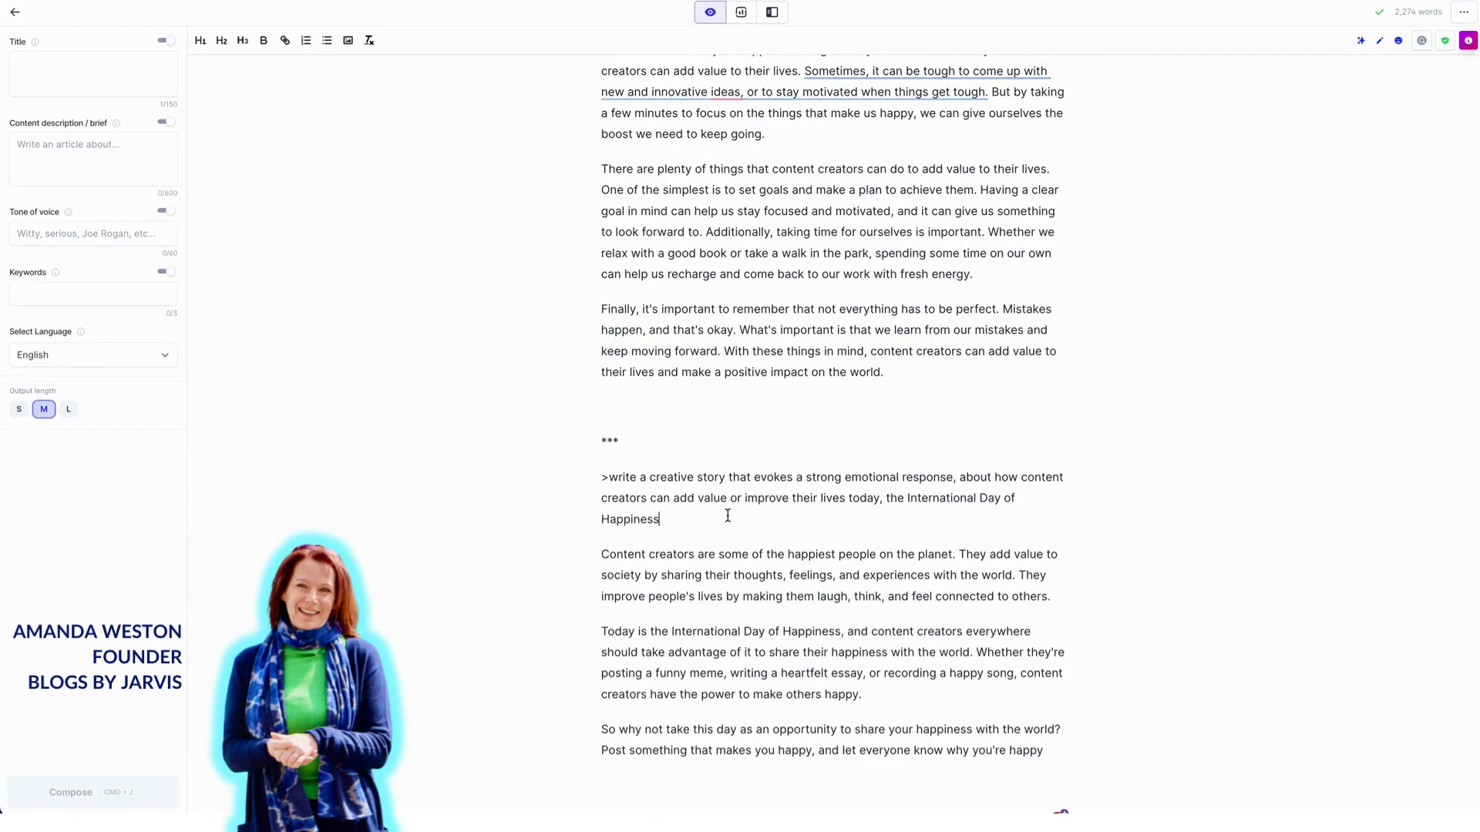
{"action": "mouse_move", "coordinate": [727, 516]}
{"action": "left_mouse_down"}
{"action": "mouse_move", "coordinate": [615, 474]}
{"action": "mouse_move", "coordinate": [701, 512]}
{"action": "left_mouse_up"}
{"action": "left_click", "coordinate": [657, 475]}
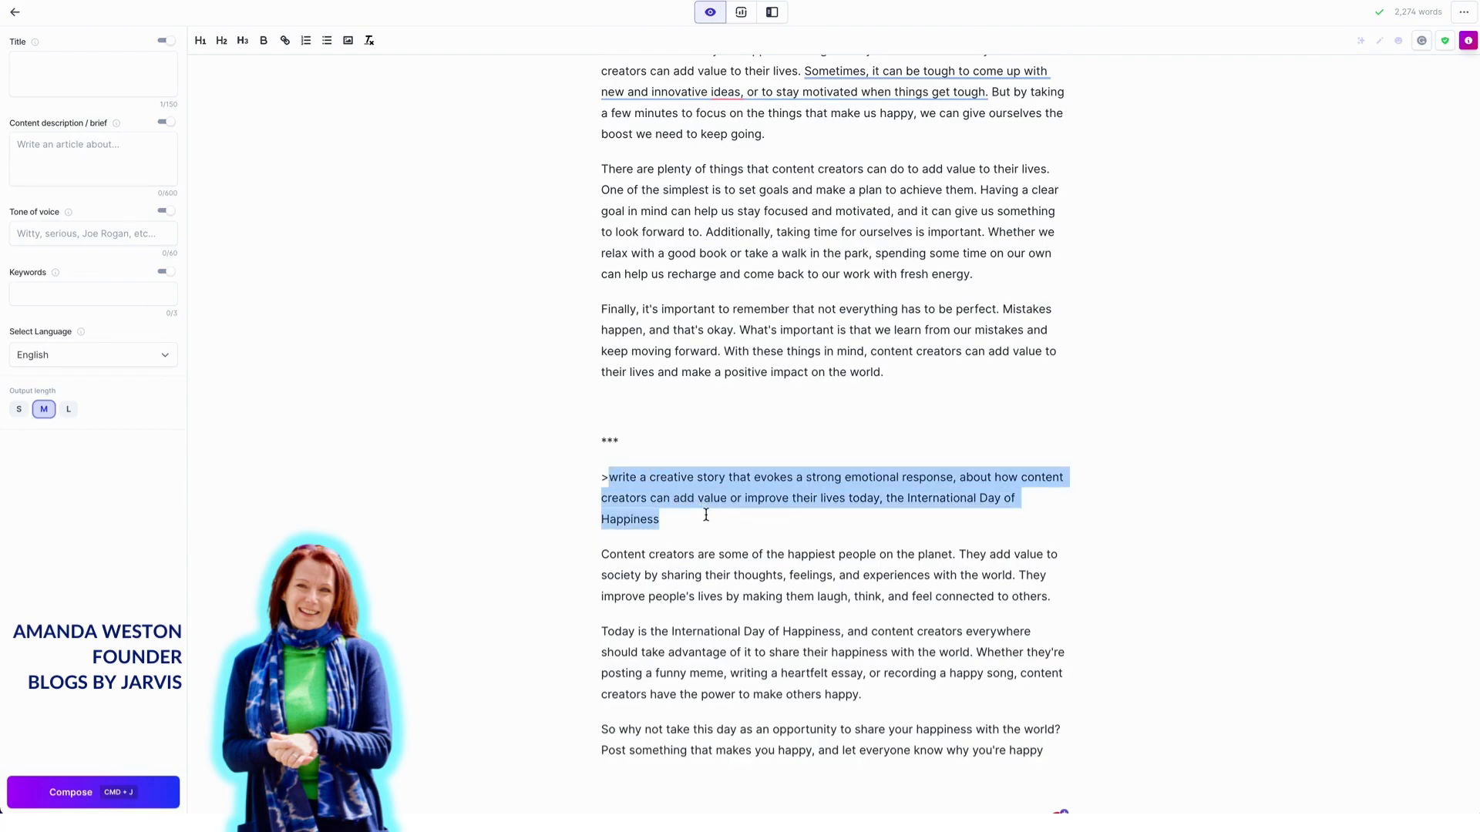
{"action": "left_click", "coordinate": [699, 514]}
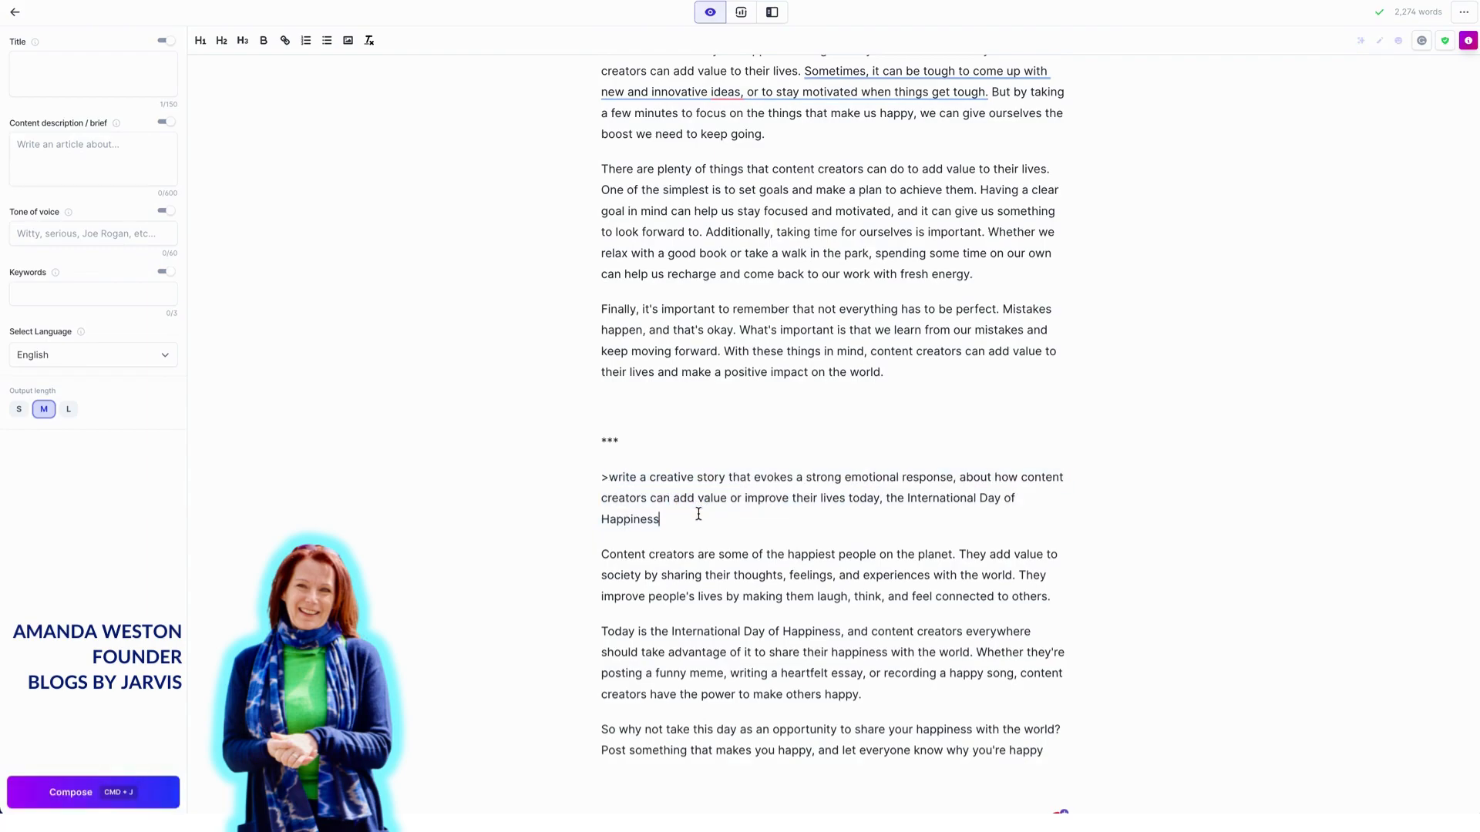
{"action": "key", "text": "Return"}
{"action": "key", "text": "Return"}
{"action": "key", "text": "Return"}
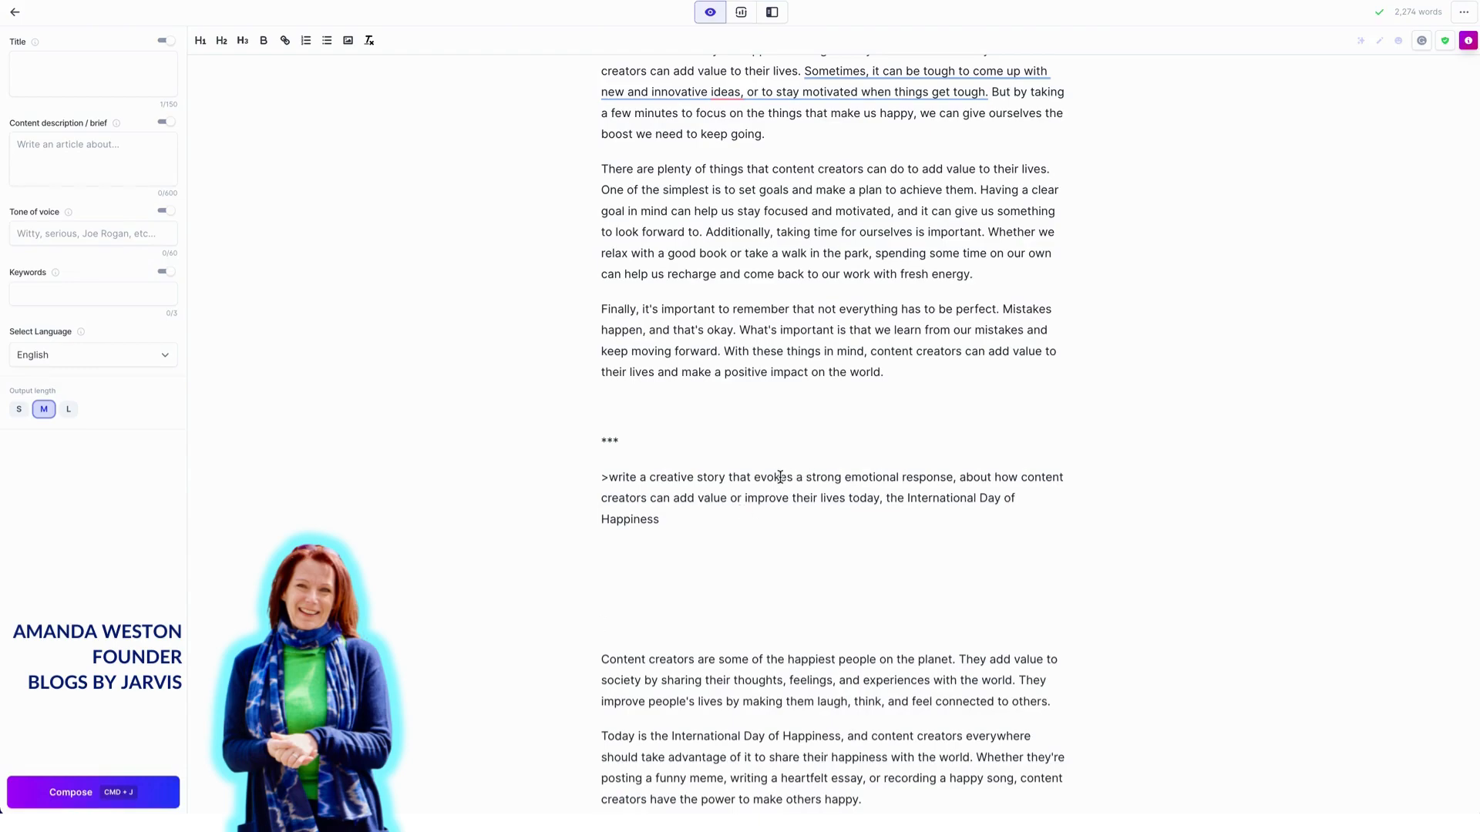
Highlight the prompt's phrases "evokes a strong emotional response" and "add value or improve their lives today", and run the prompt to generate a new story.
{"action": "left_click_drag", "start_coordinate": [753, 476], "coordinate": [951, 475]}
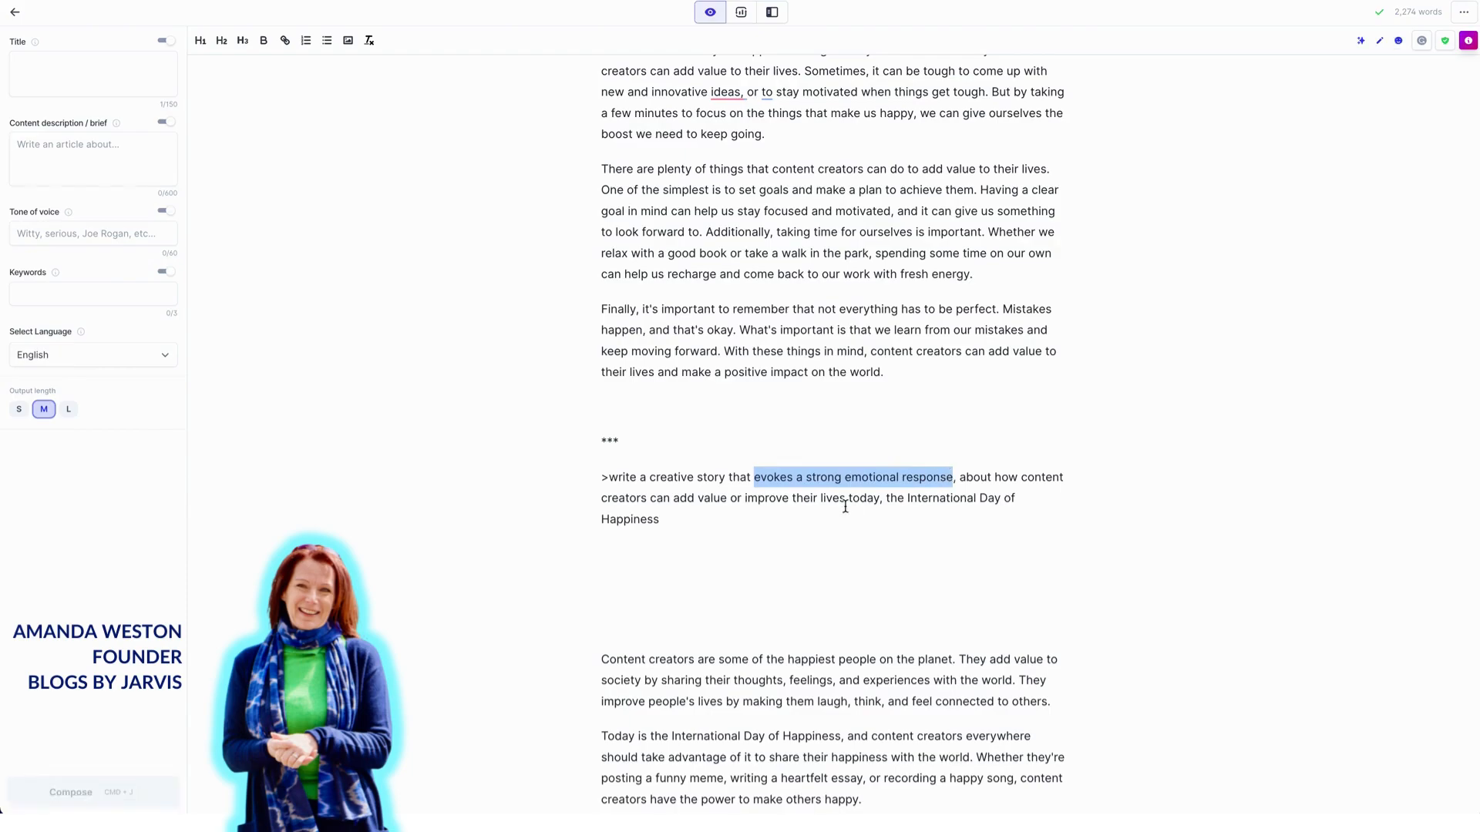
{"action": "left_click_drag", "start_coordinate": [673, 499], "coordinate": [877, 500]}
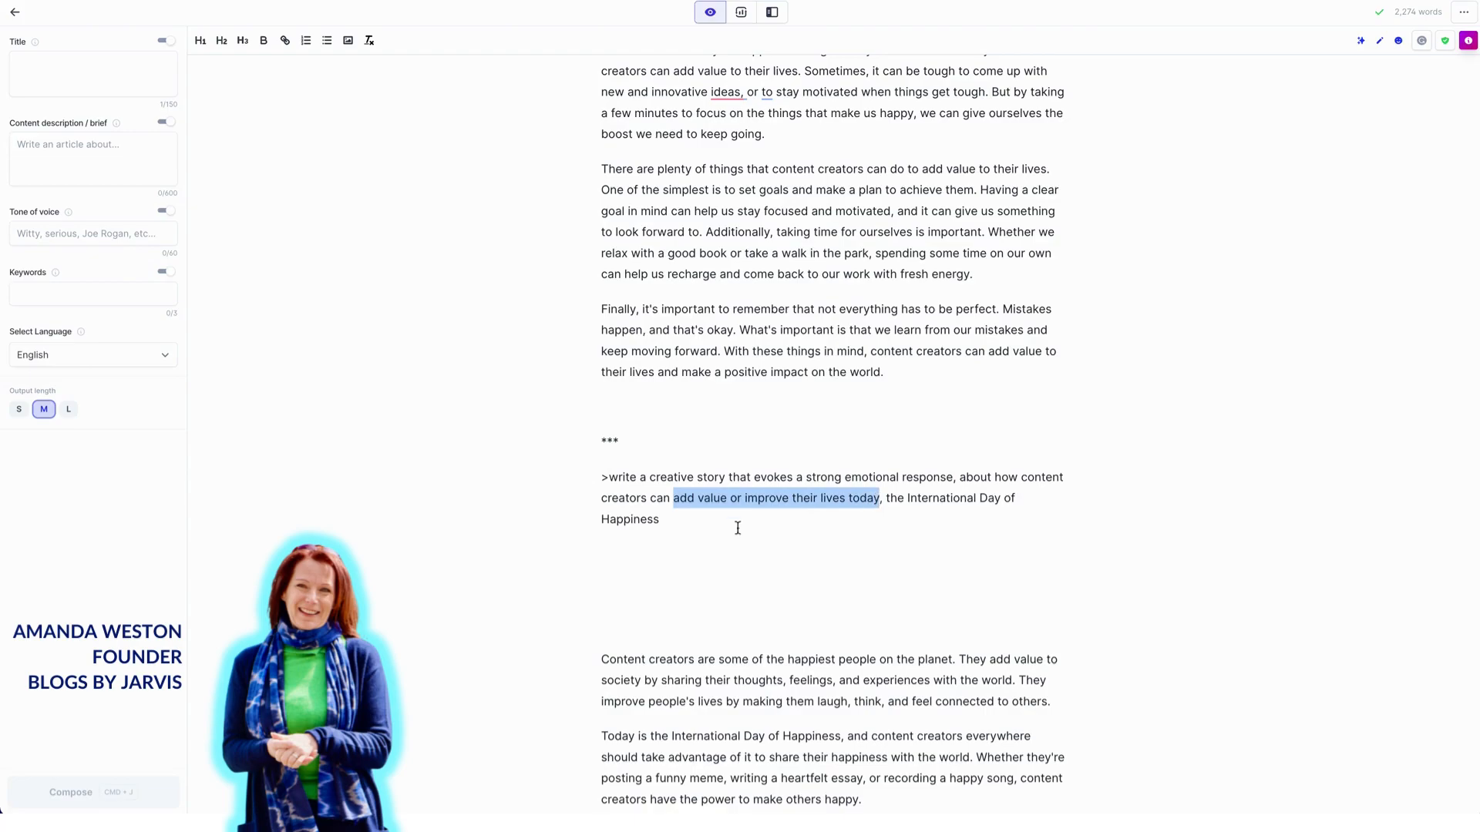
{"action": "left_click", "coordinate": [693, 520]}
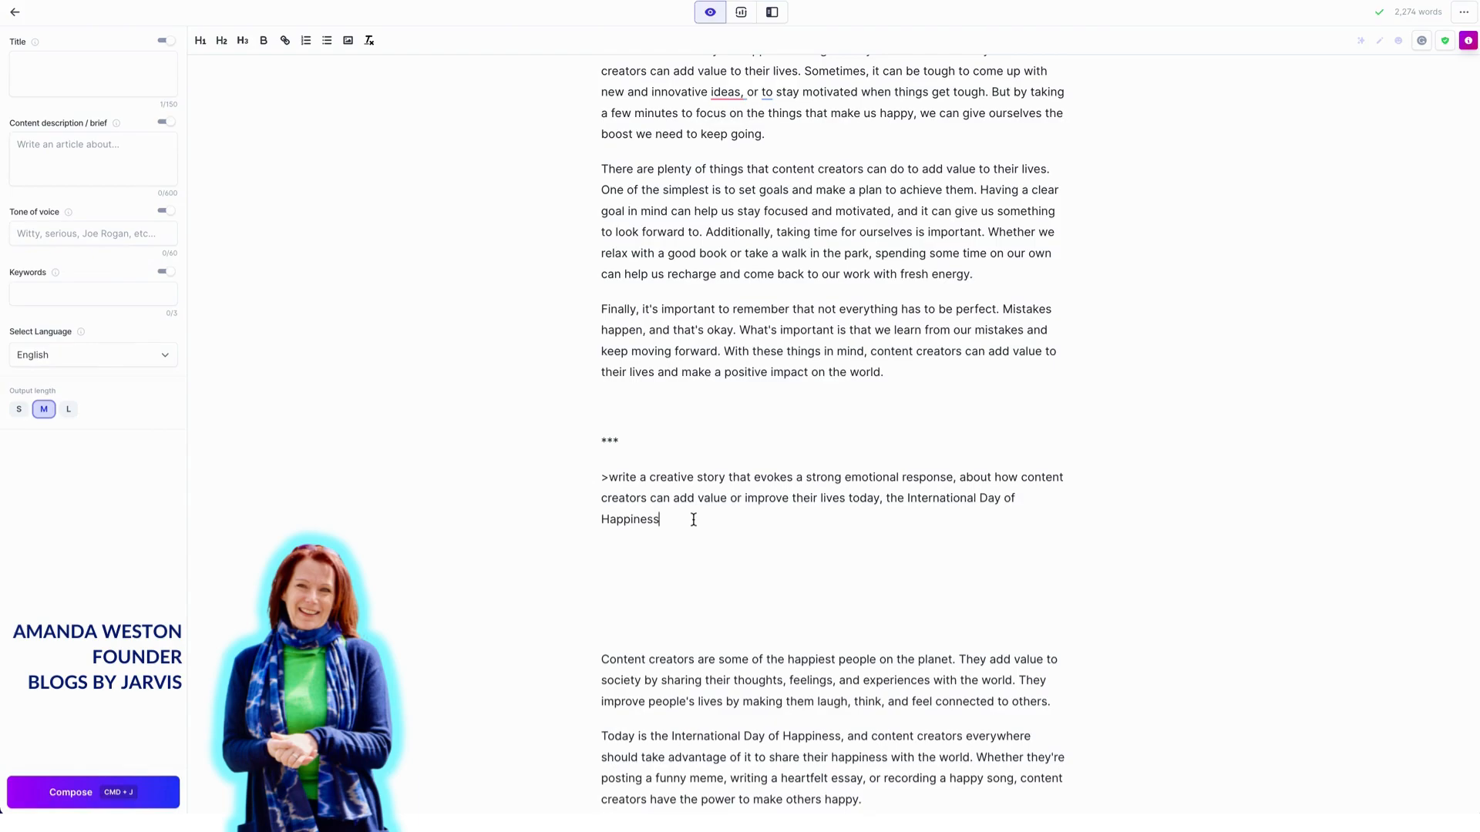
{"action": "key", "text": "super+j"}
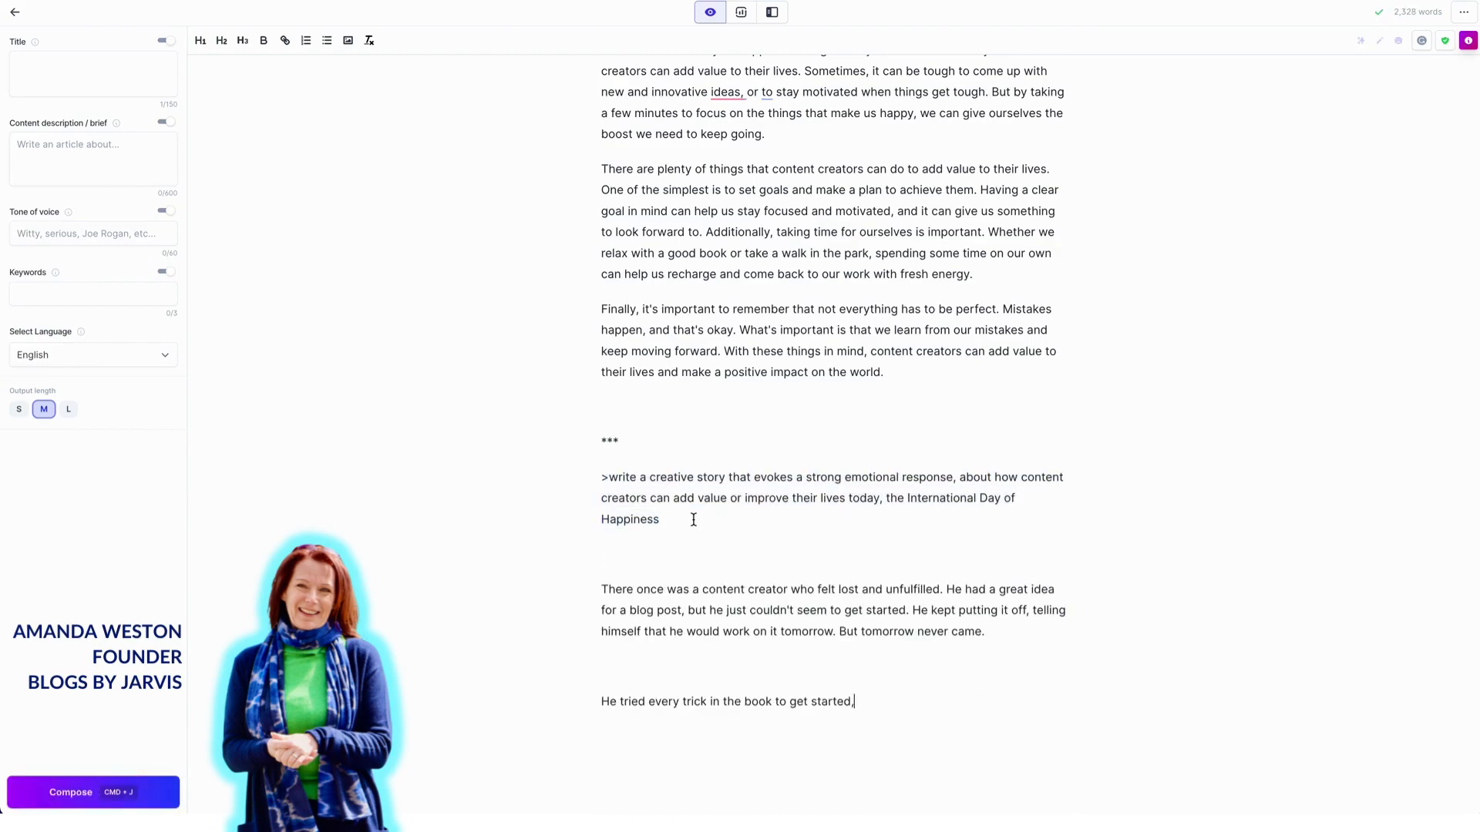
{"action": "scroll", "coordinate": [693, 519], "scroll_direction": "down", "scroll_amount": 1}
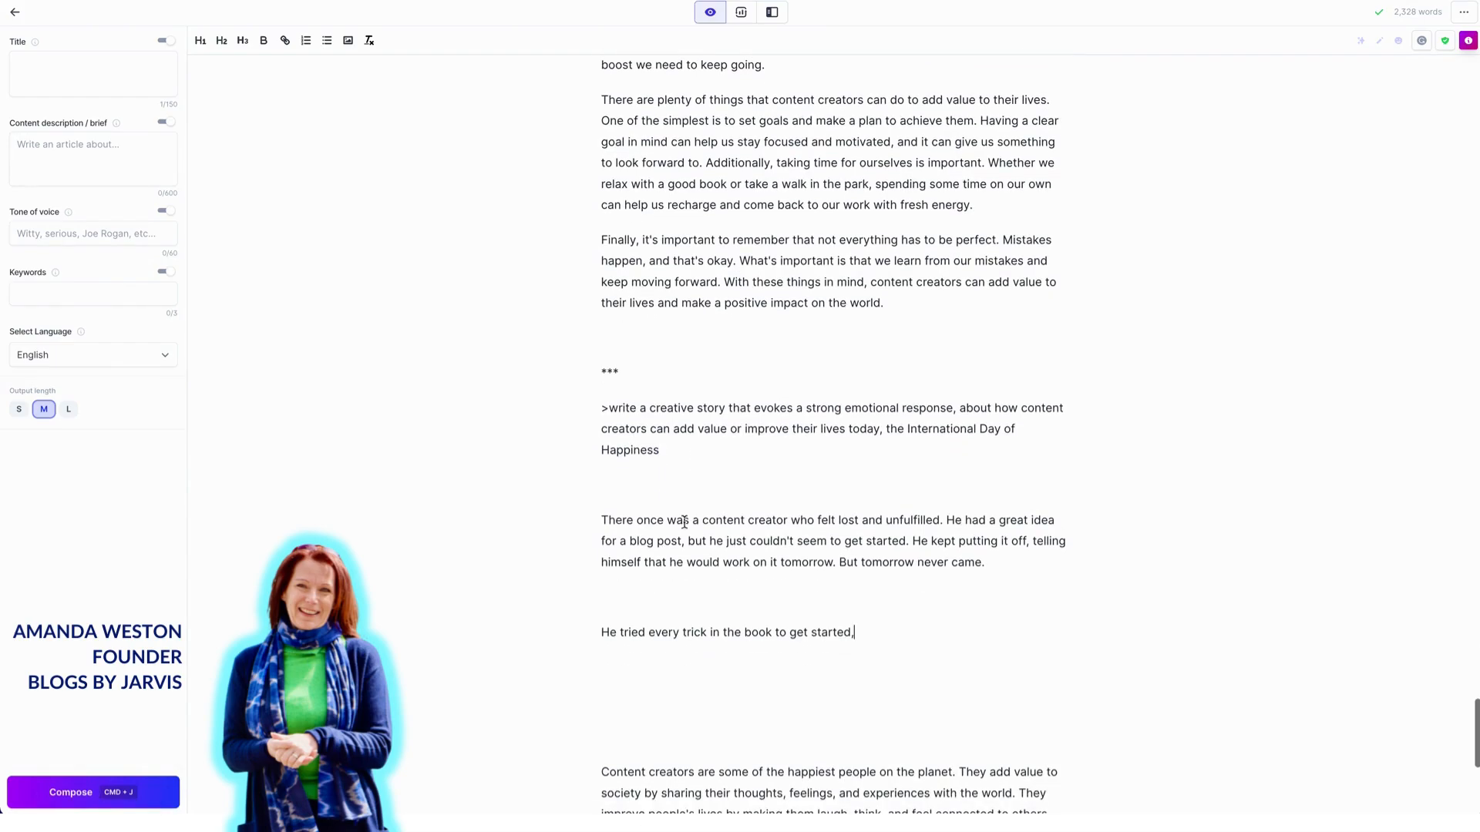
Compose twice more from where the lost content creator's story breaks off to bring it to an ending, and read it through.
{"action": "left_click", "coordinate": [128, 797]}
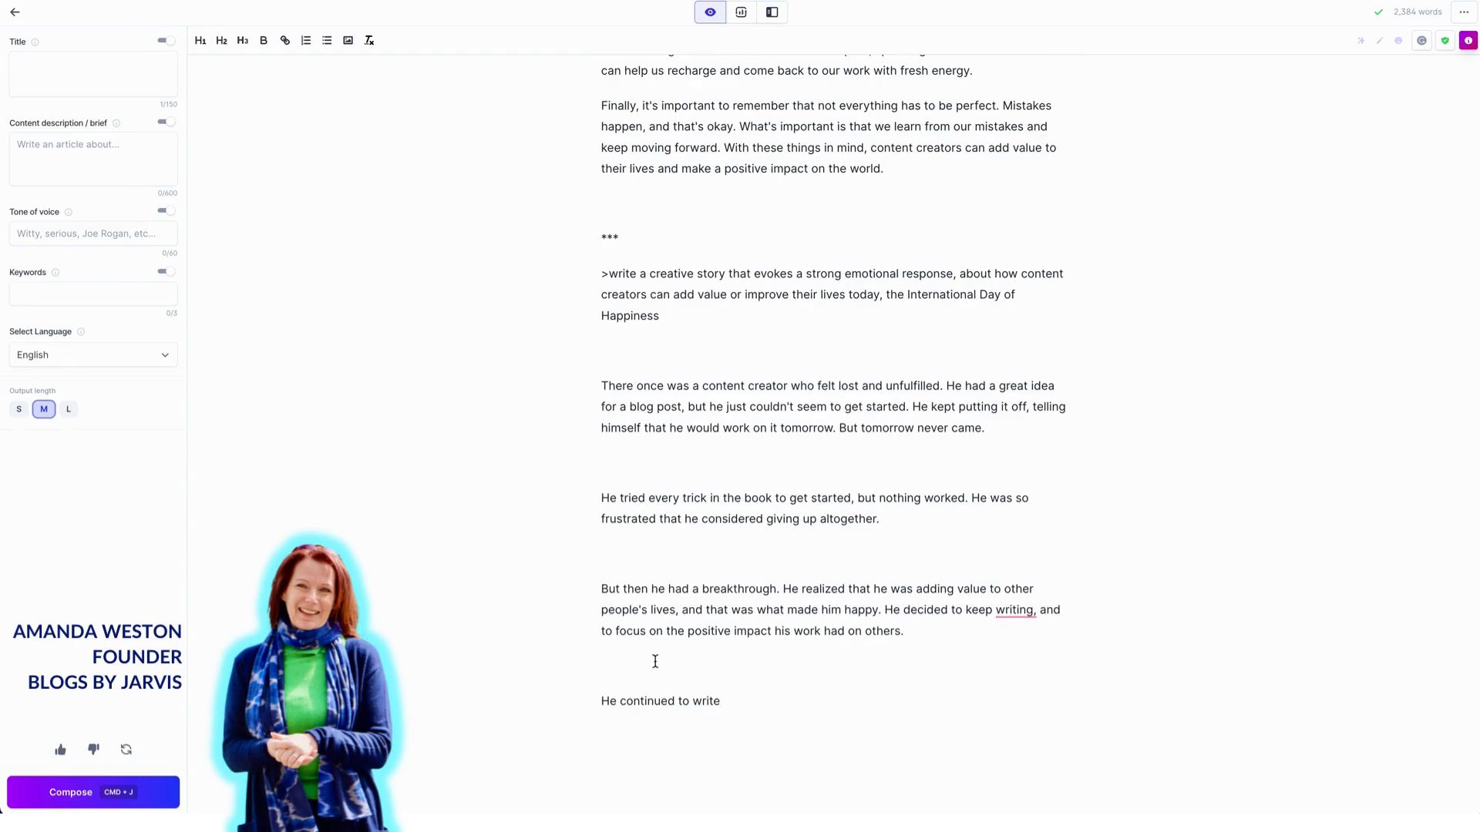
{"action": "left_click", "coordinate": [148, 805]}
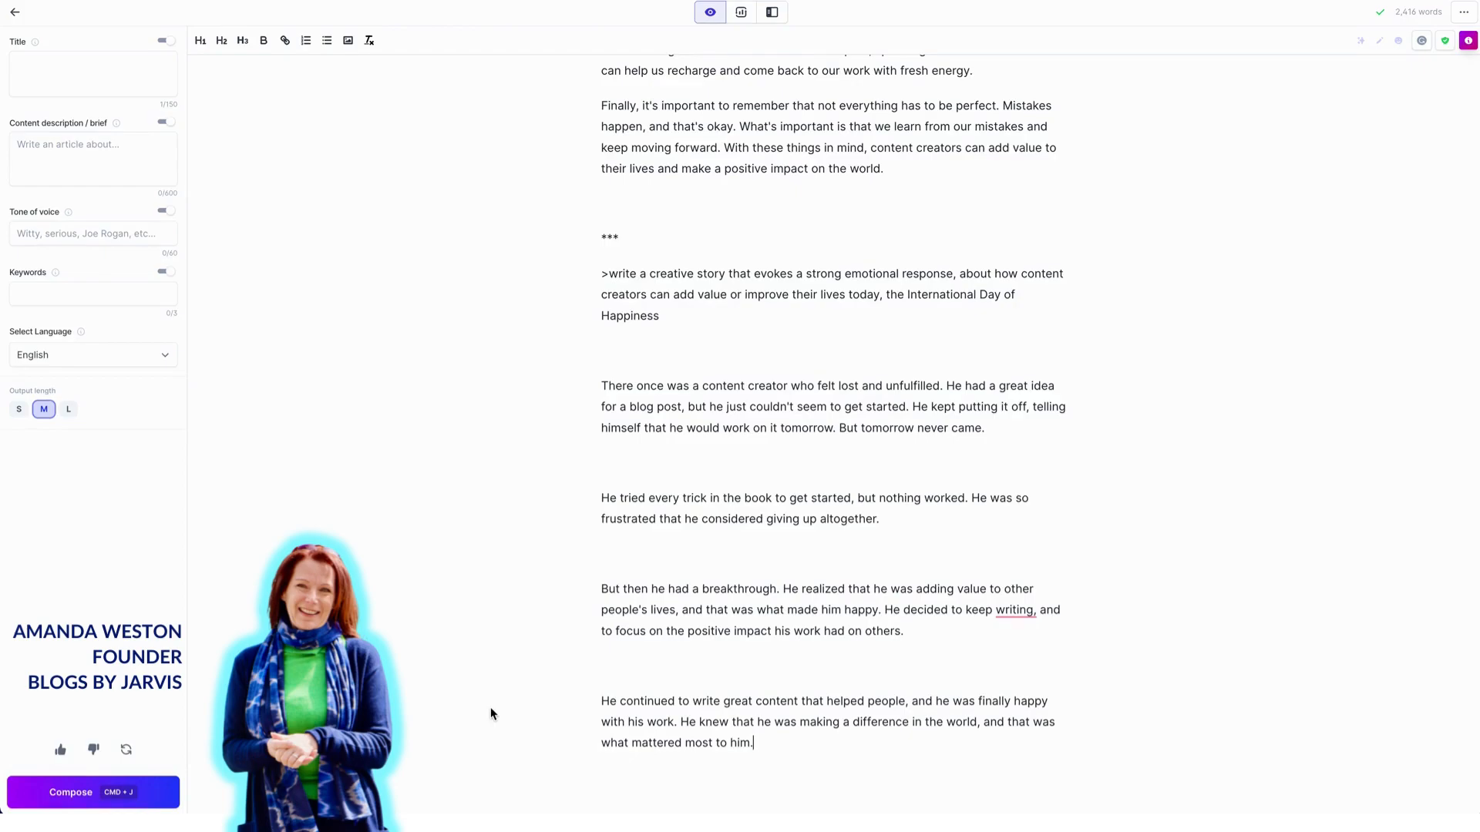
{"action": "scroll", "coordinate": [490, 706], "scroll_direction": "down", "scroll_amount": 1}
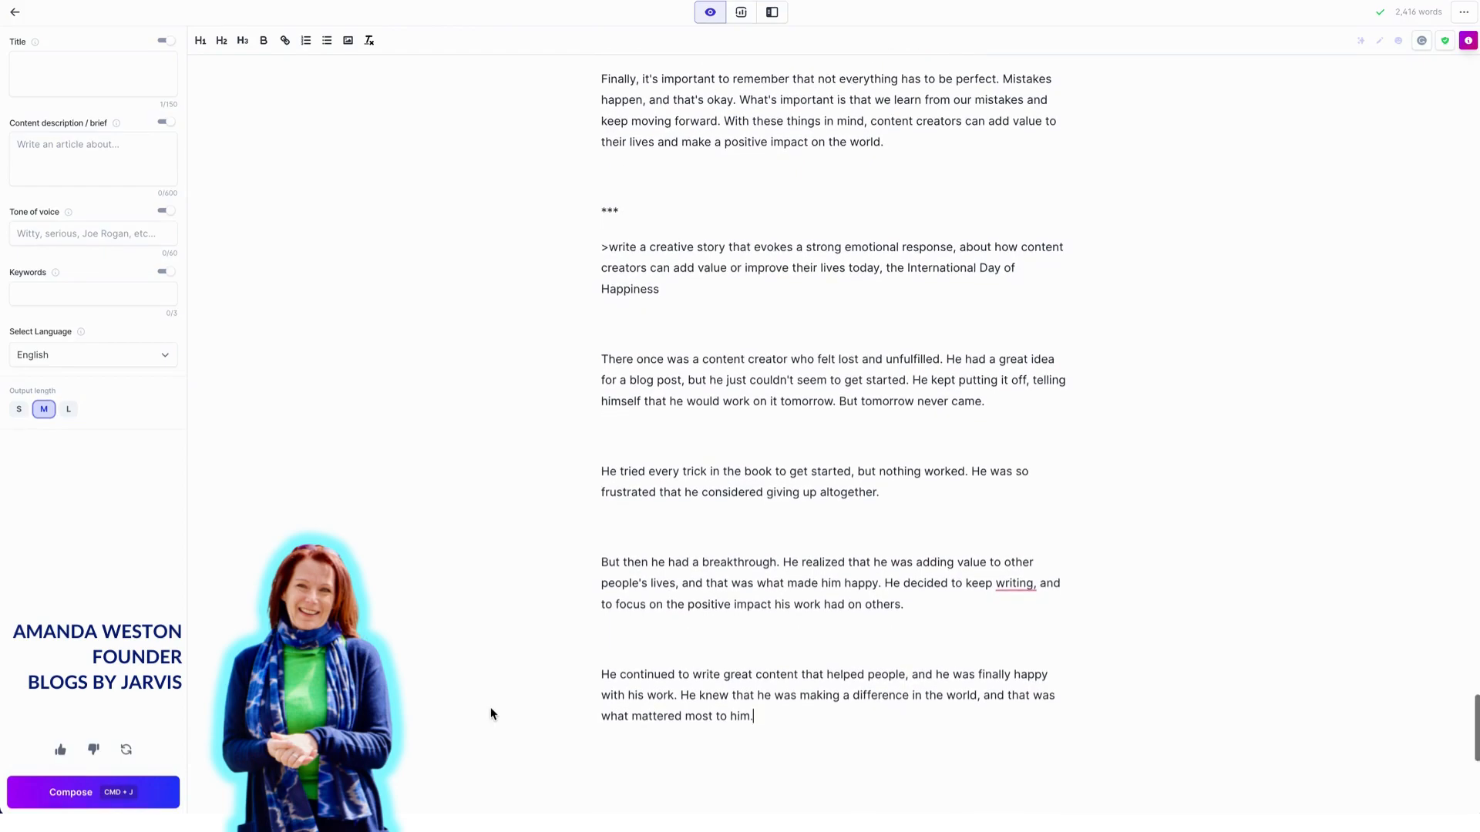
{"action": "scroll", "coordinate": [490, 714], "scroll_direction": "down", "scroll_amount": 1}
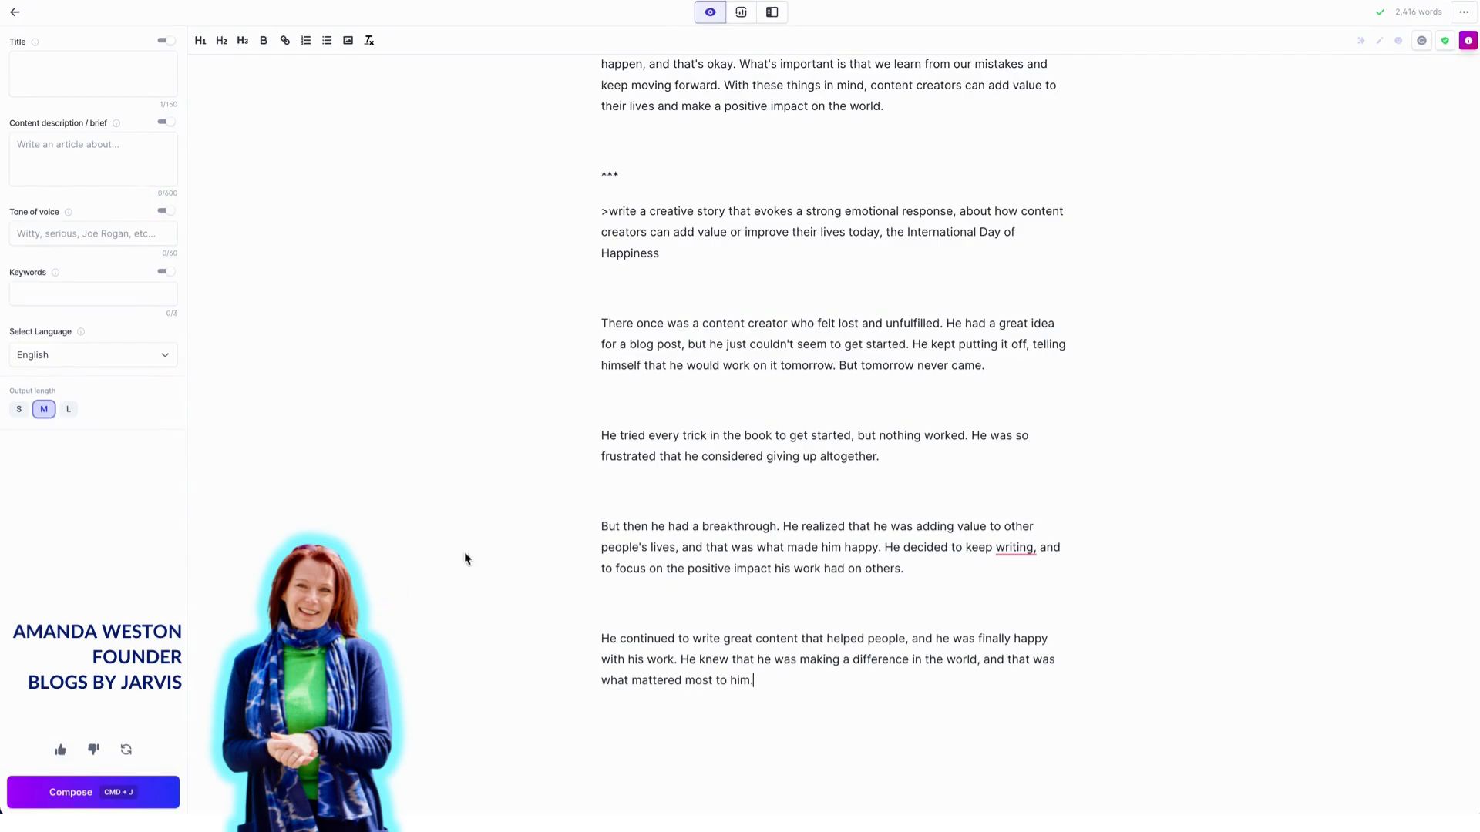
Return to the start of the document and leave it for the template library.
{"action": "scroll", "coordinate": [498, 536], "scroll_direction": "up", "scroll_amount": 20}
{"action": "scroll", "coordinate": [498, 540], "scroll_direction": "up", "scroll_amount": 20}
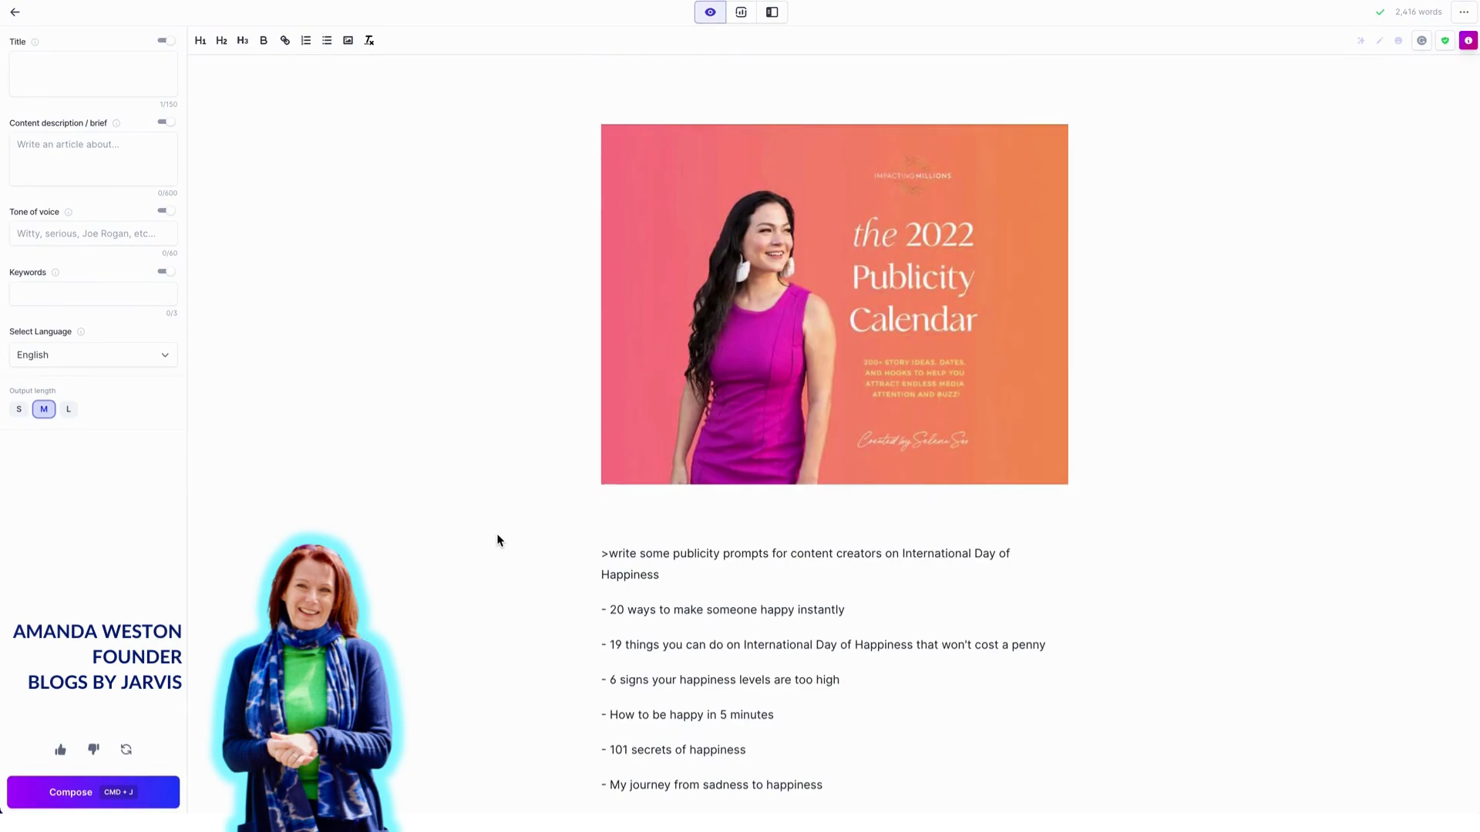
{"action": "left_click", "coordinate": [13, 12]}
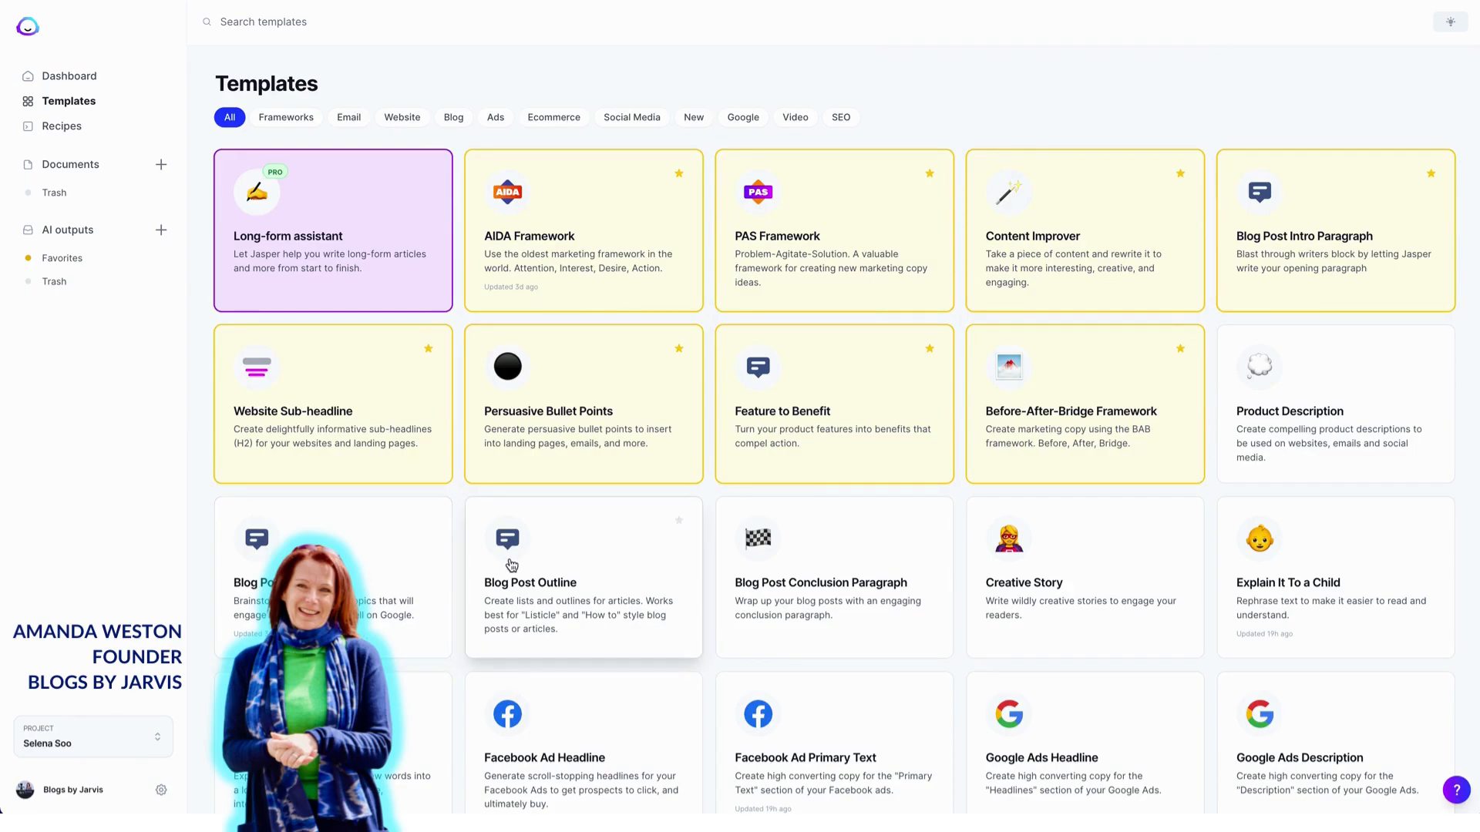
Look through the full range of templates down to the end of the library and return to its beginning.
{"action": "scroll", "coordinate": [771, 540], "scroll_direction": "down", "scroll_amount": 3}
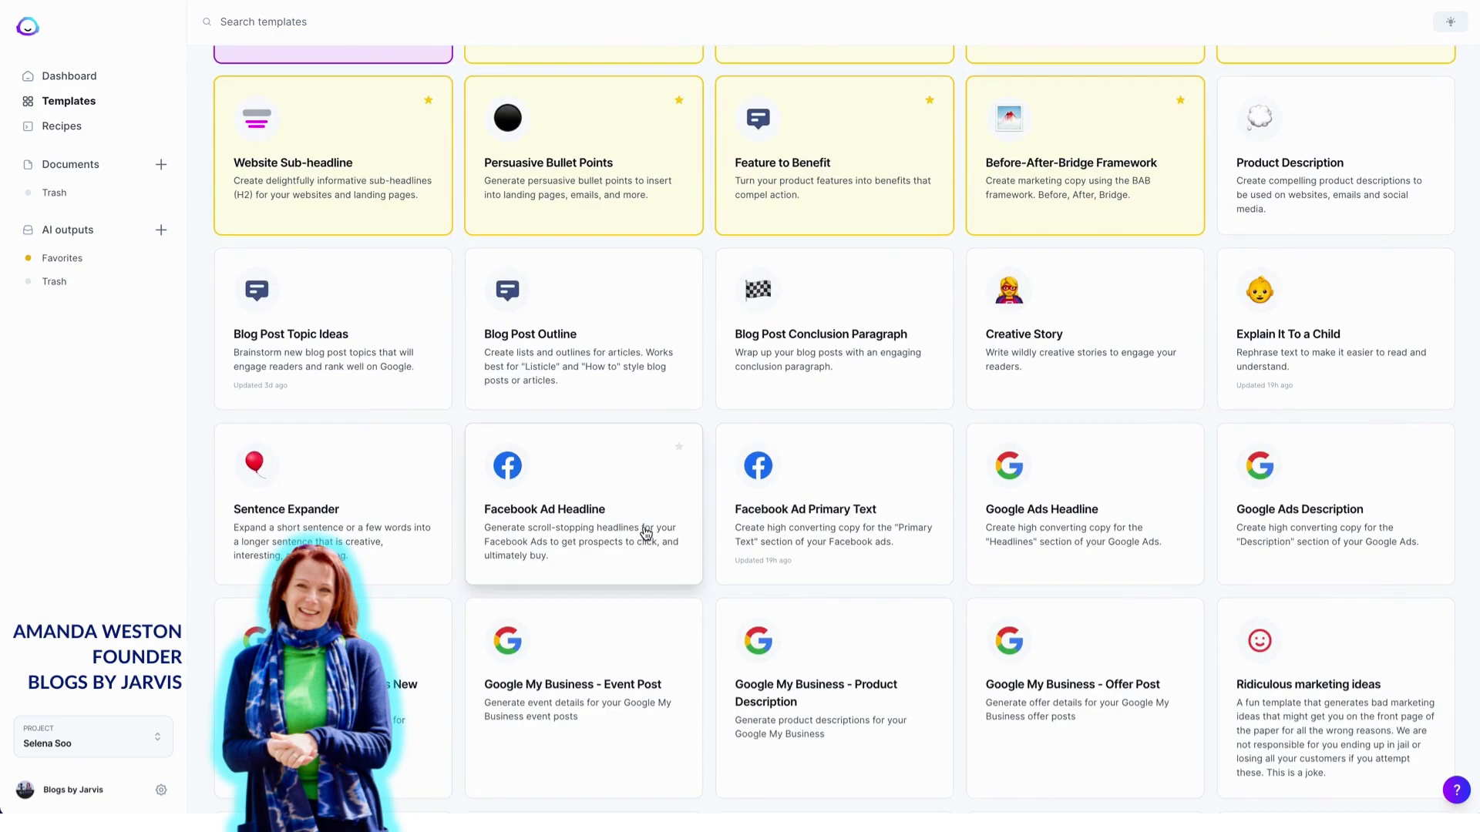
{"action": "scroll", "coordinate": [643, 532], "scroll_direction": "down", "scroll_amount": 2}
{"action": "scroll", "coordinate": [646, 533], "scroll_direction": "down", "scroll_amount": 4}
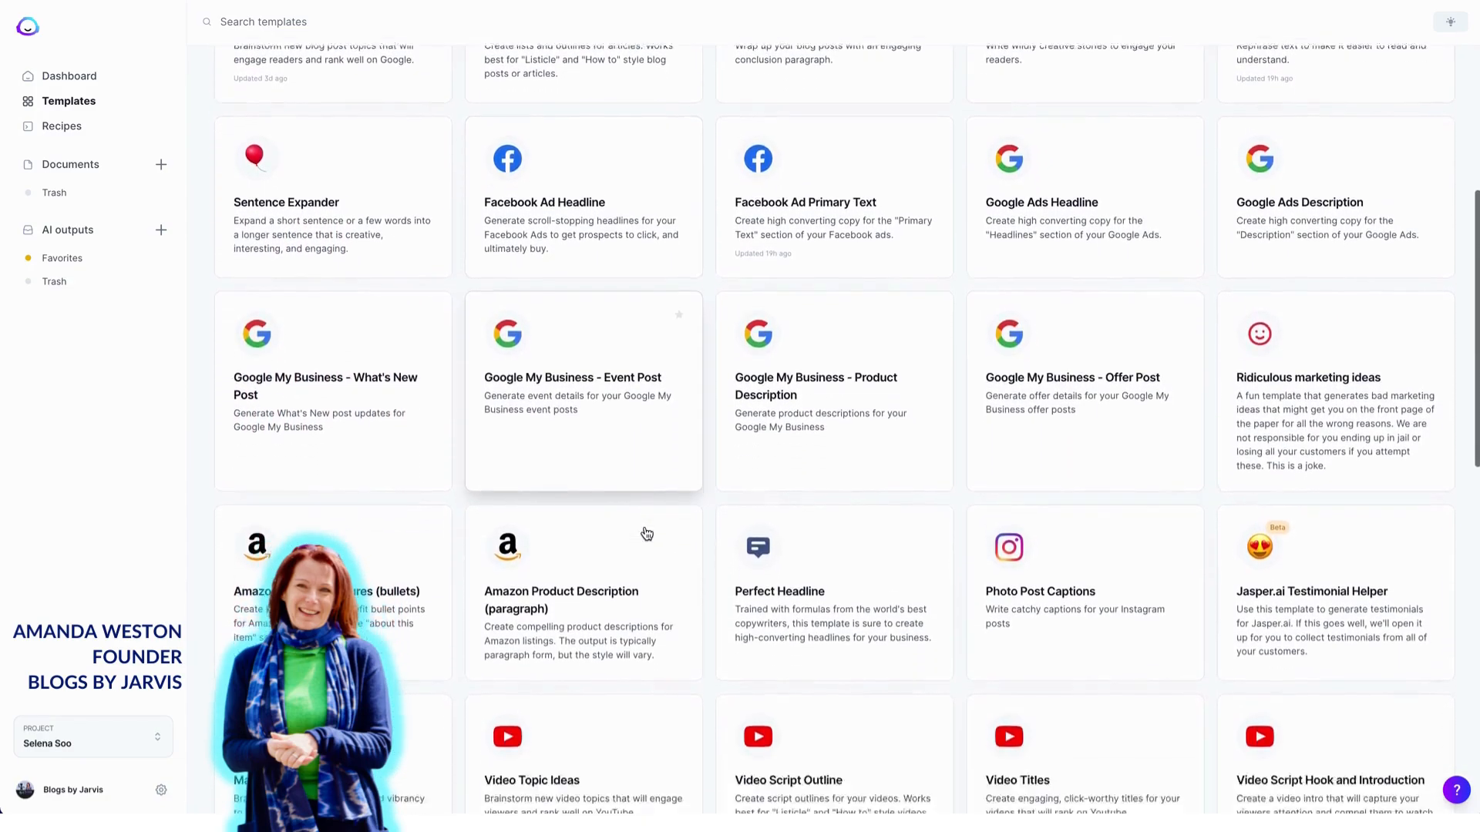
{"action": "scroll", "coordinate": [876, 617], "scroll_direction": "down", "scroll_amount": 2}
{"action": "scroll", "coordinate": [877, 619], "scroll_direction": "down", "scroll_amount": 2}
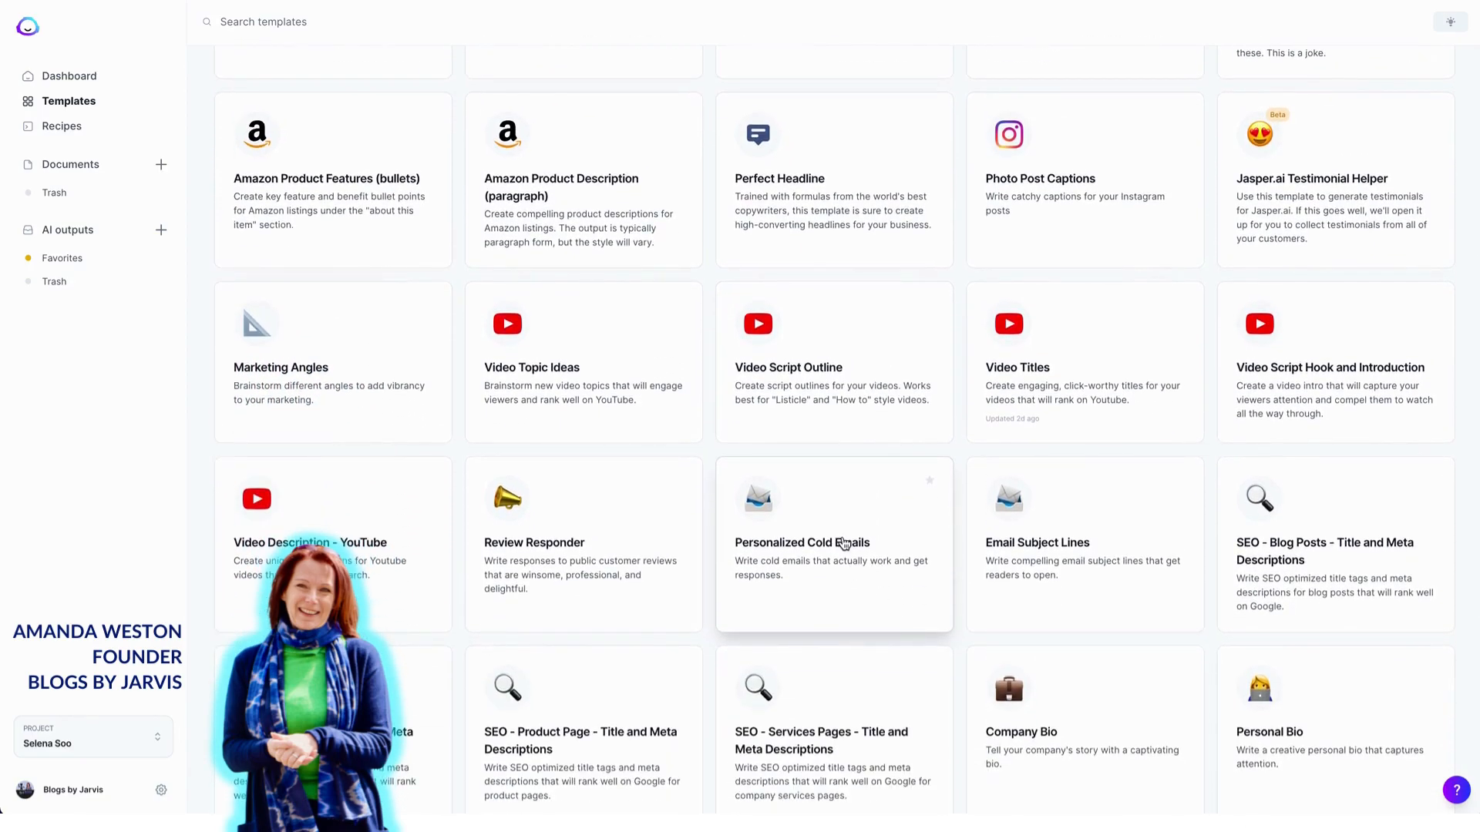
{"action": "scroll", "coordinate": [845, 544], "scroll_direction": "down", "scroll_amount": 7}
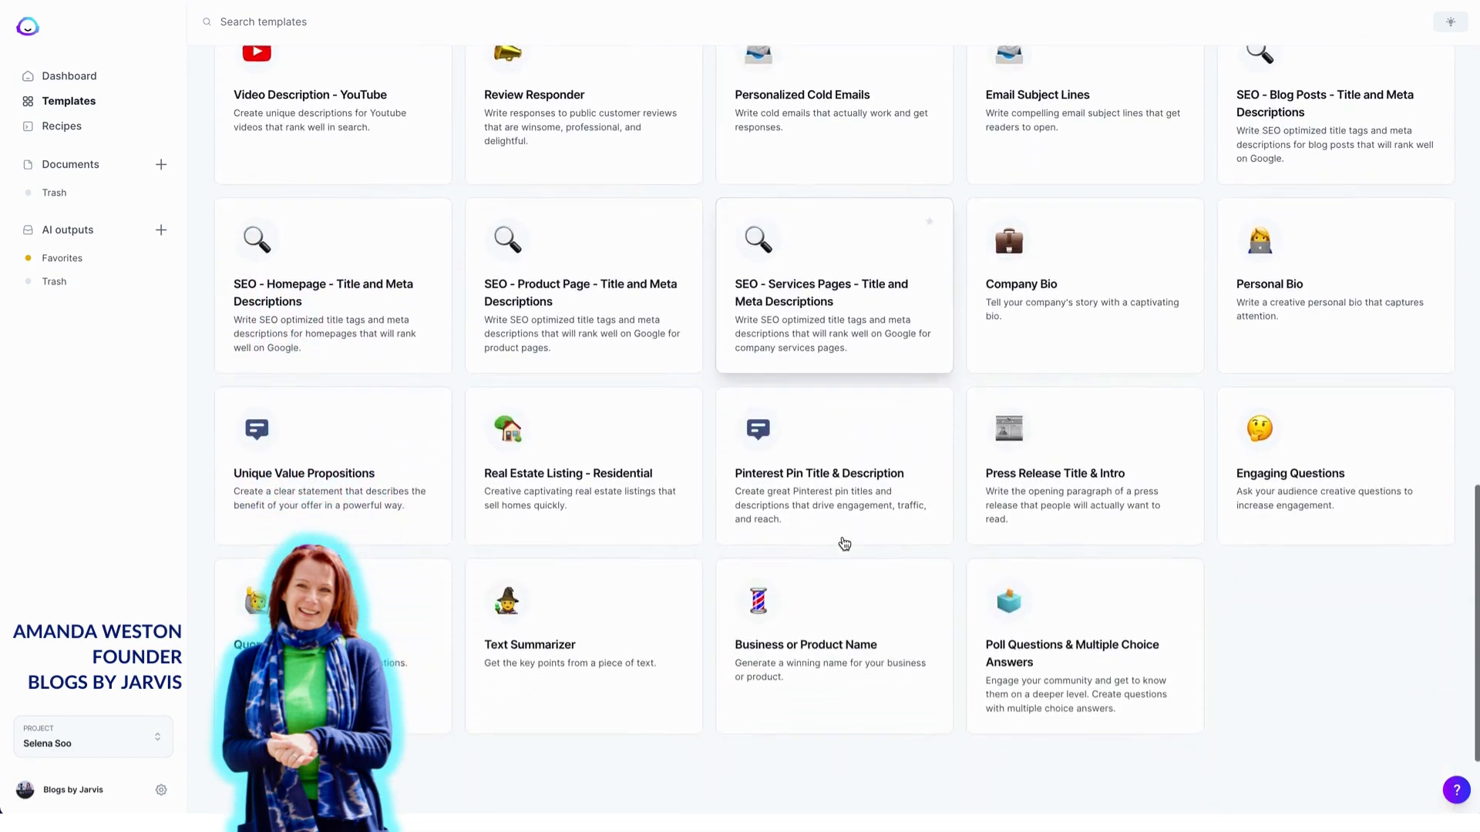
{"action": "scroll", "coordinate": [845, 544], "scroll_direction": "up", "scroll_amount": 15}
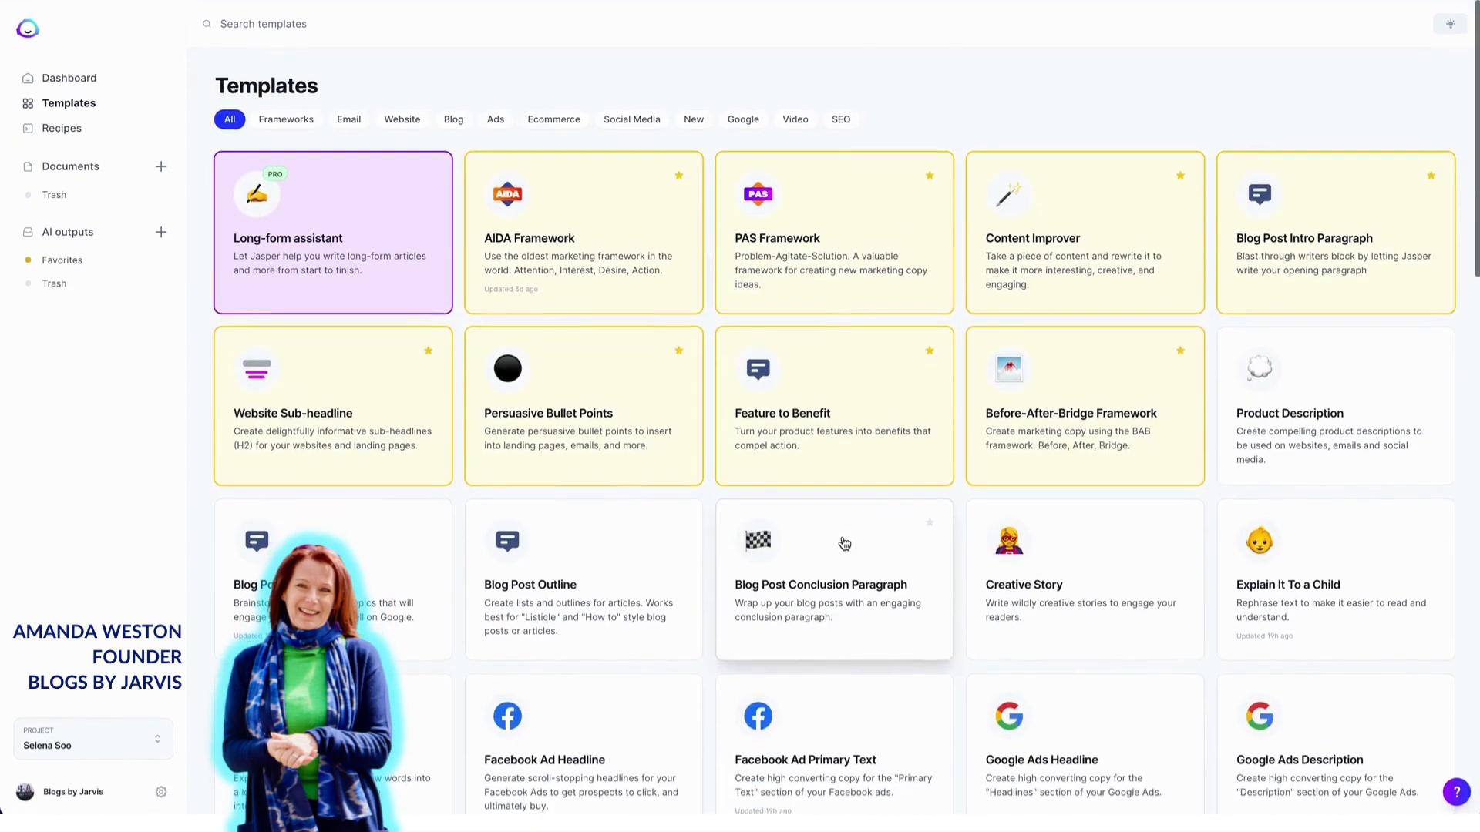